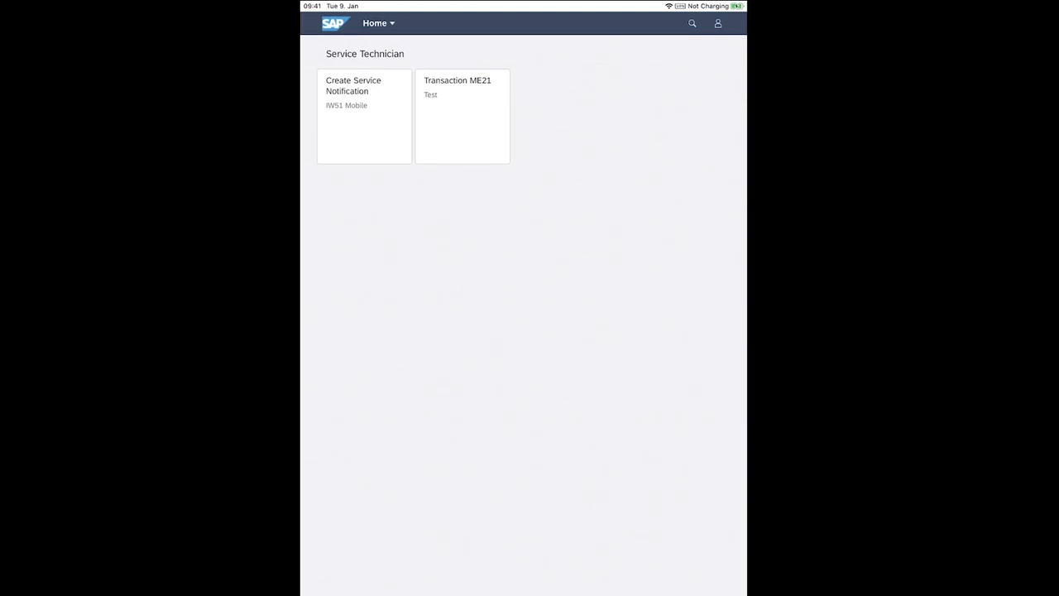
# - Open Create Service Notification and start a new notification of type S3
pyautogui.click(365, 117)
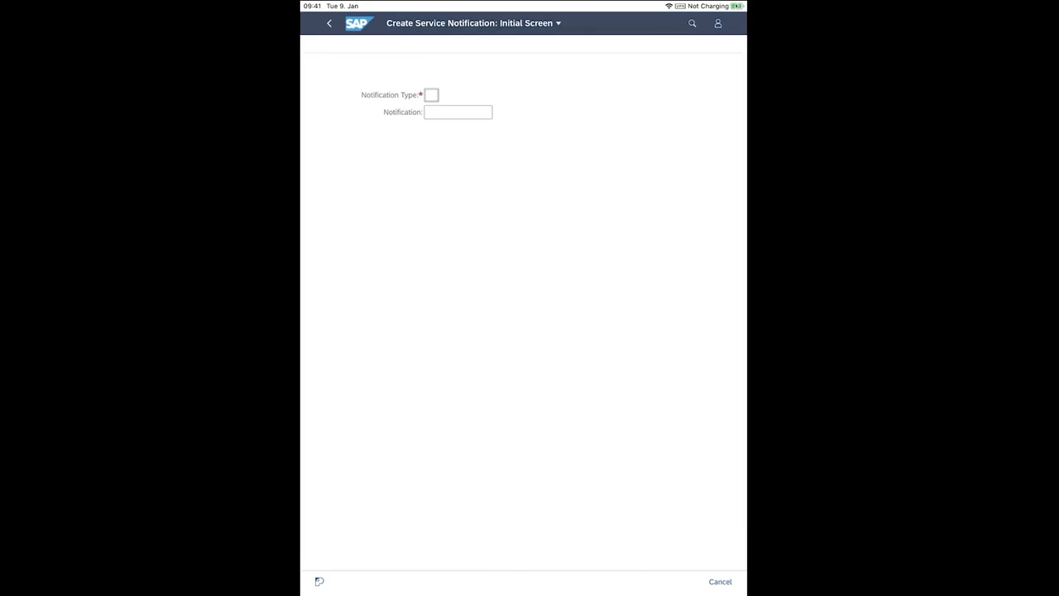
pyautogui.click(432, 95)
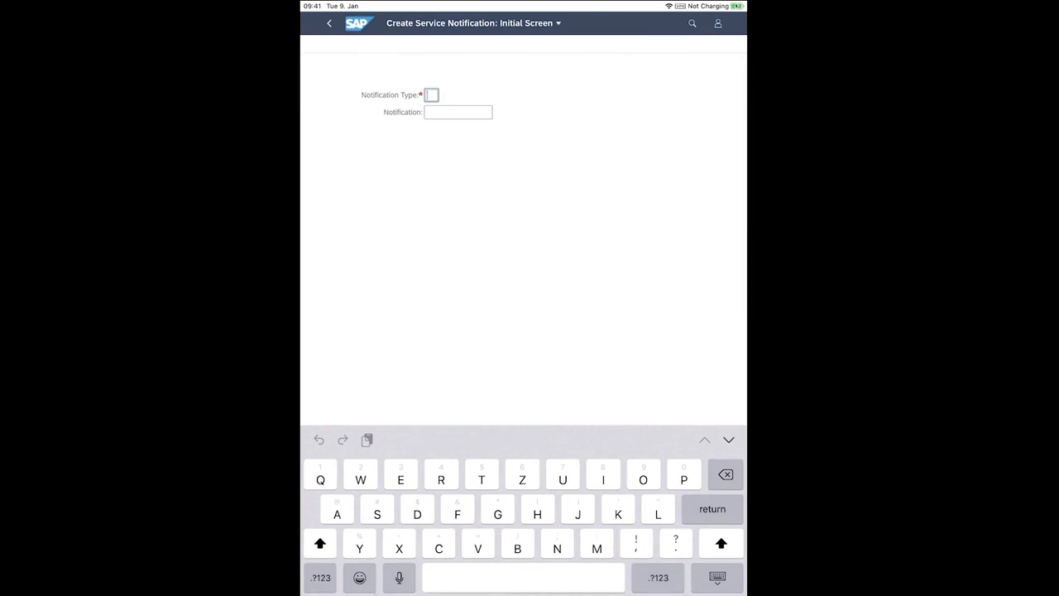
pyautogui.write('S3')
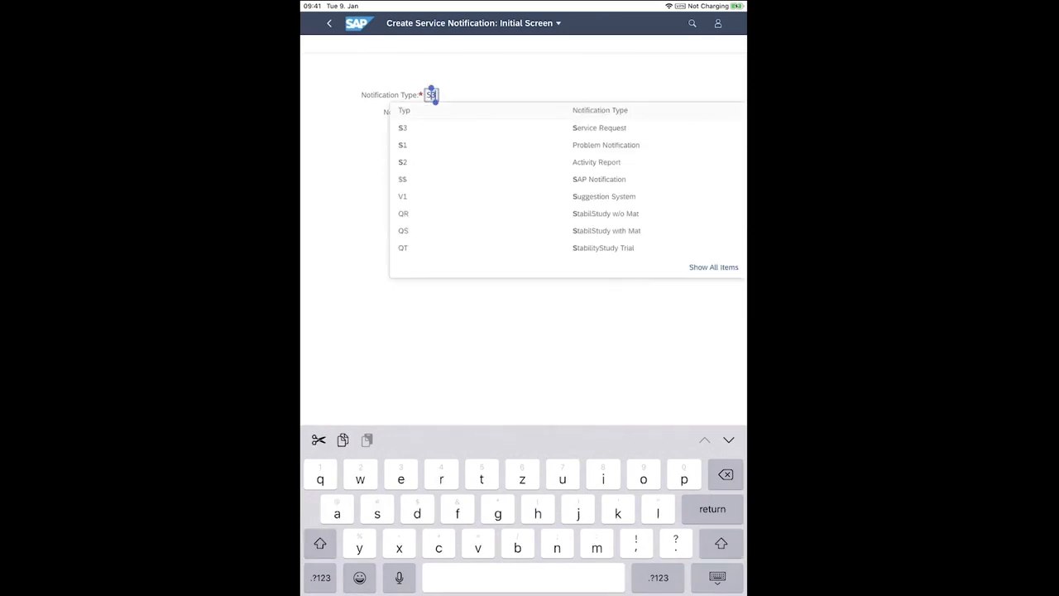
pyautogui.click(320, 578)
pyautogui.write('3')
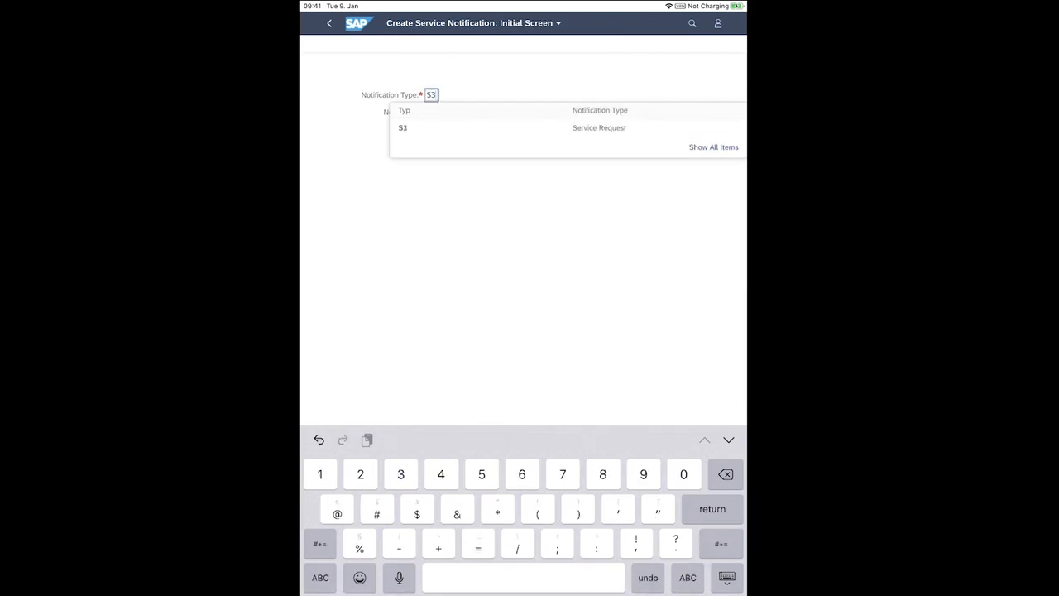
pyautogui.press('Return')
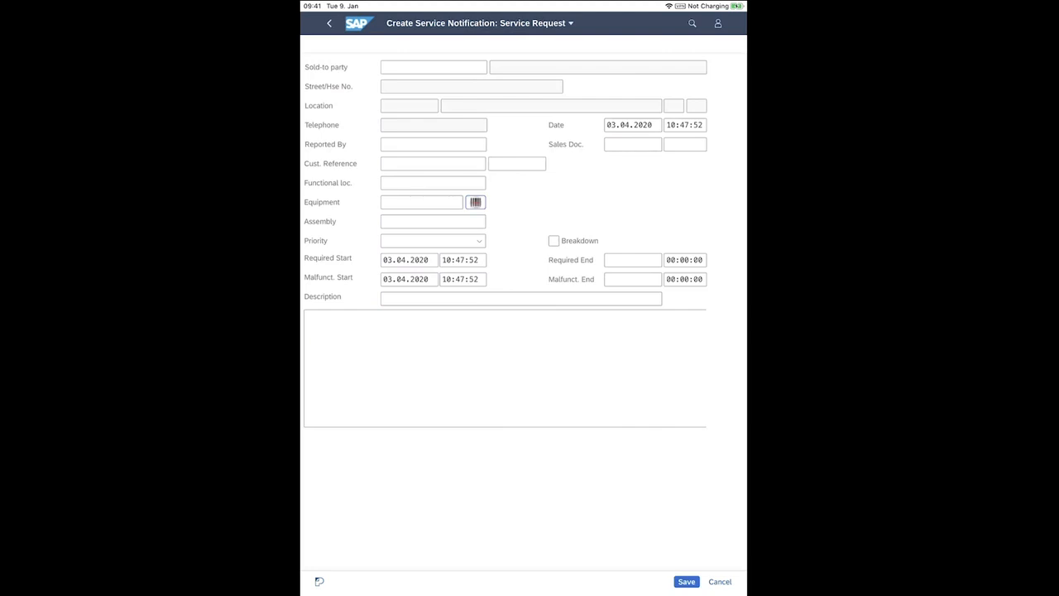
# - Scan the barcode for equipment 210100001 and enter the long text "Machinepart xyz needs to be replaced..."
pyautogui.click(476, 202)
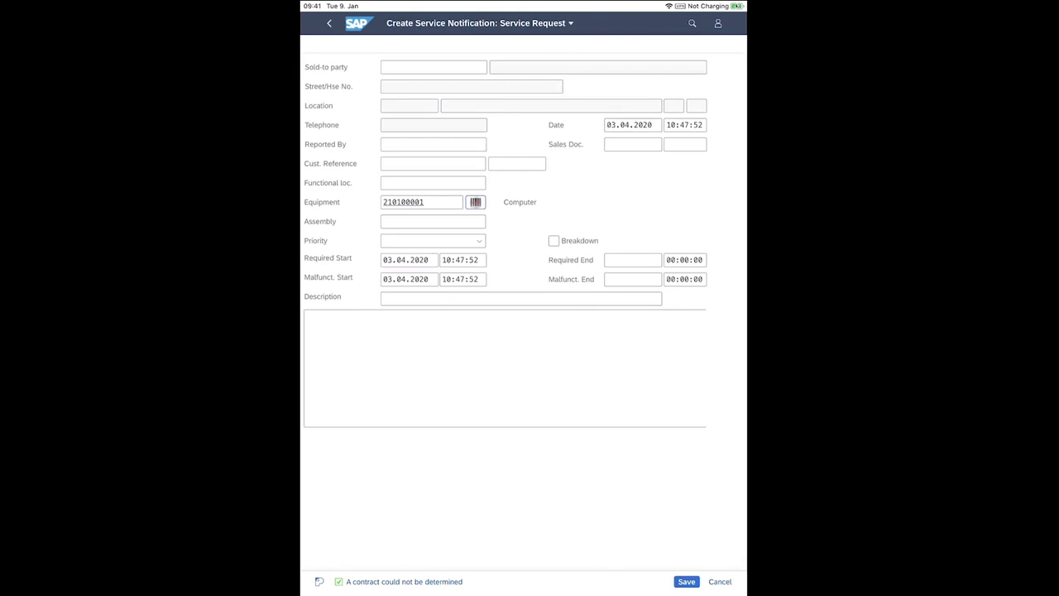
pyautogui.click(505, 368)
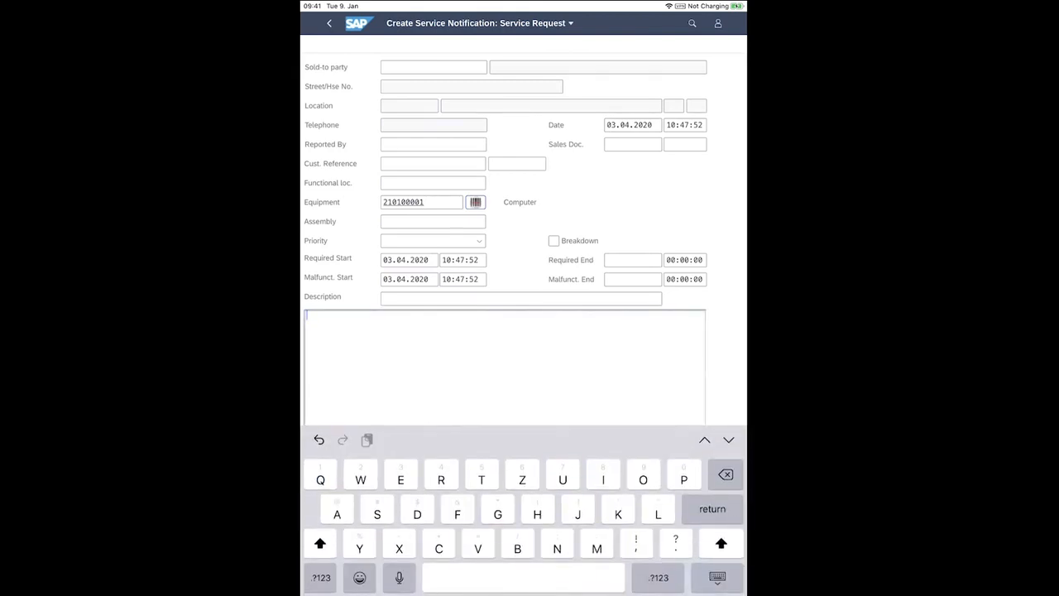
pyautogui.write('Machi')
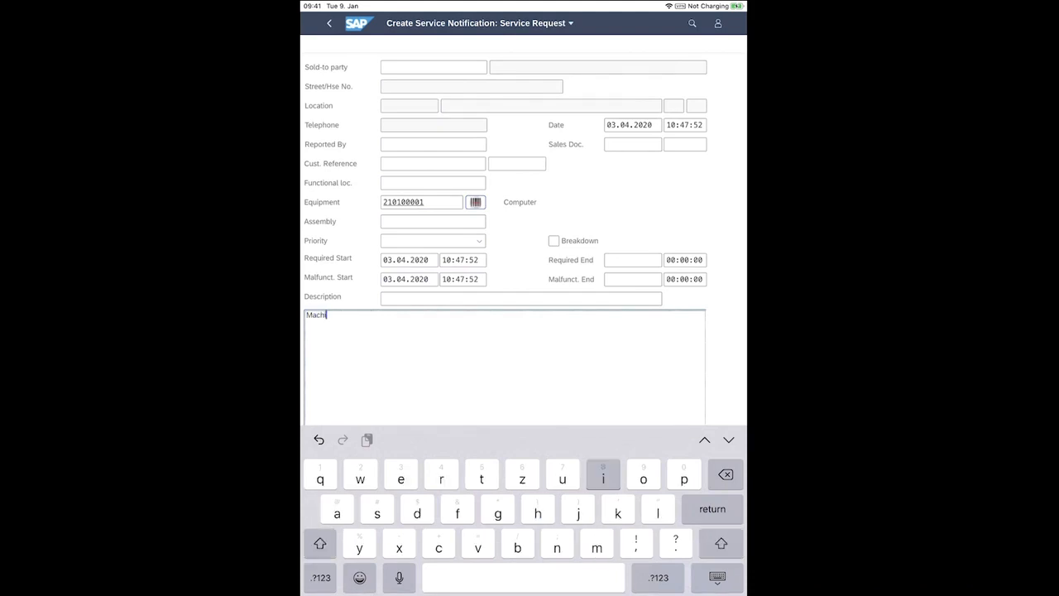
pyautogui.write('nepa')
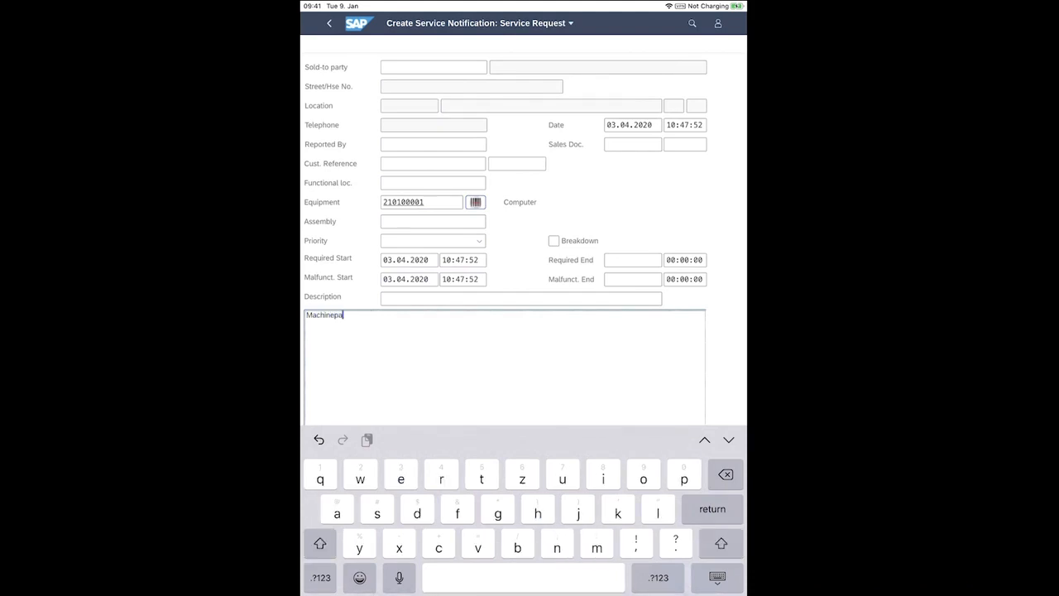
pyautogui.write('rt xyz need')
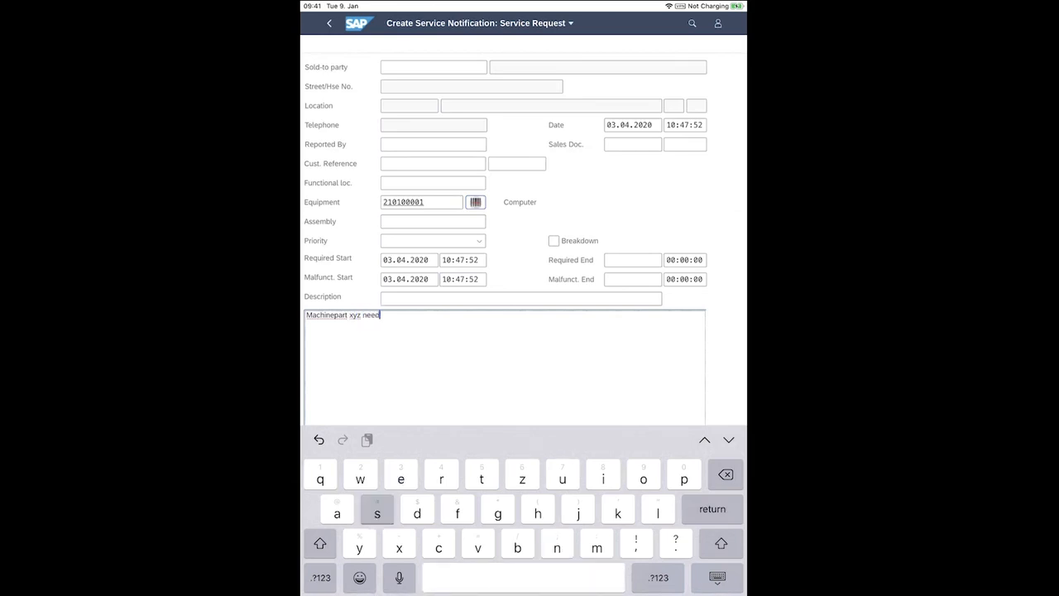
pyautogui.write('s to be')
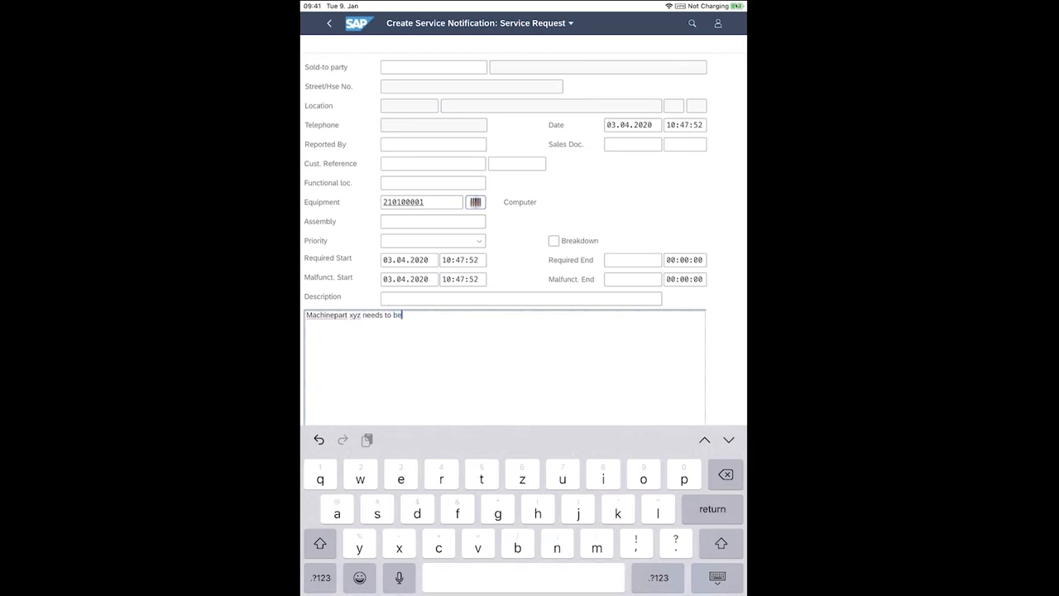
pyautogui.write(' replaced')
pyautogui.click(320, 578)
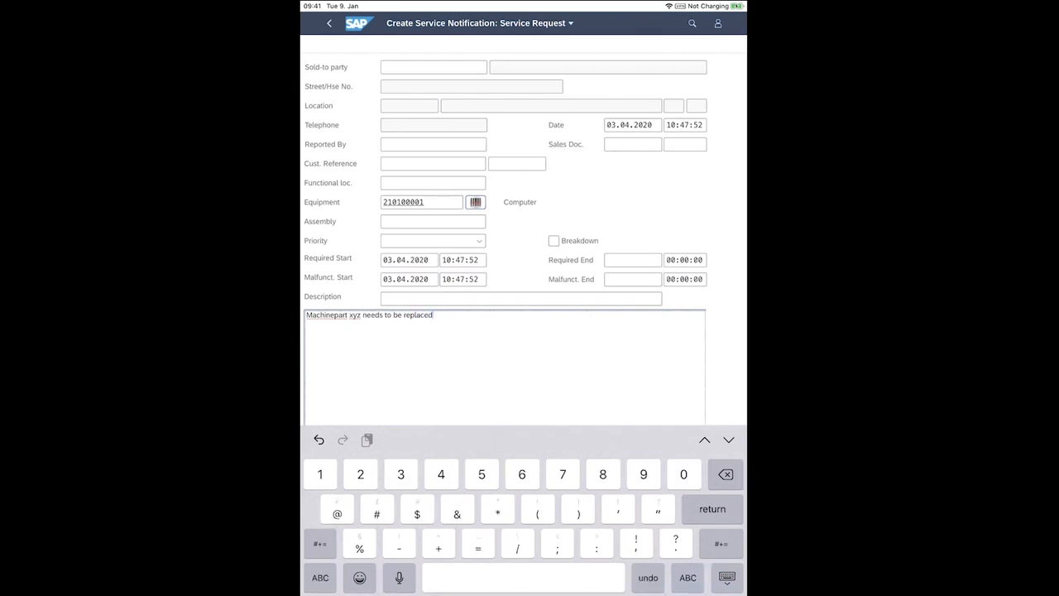
pyautogui.write('...')
pyautogui.click(728, 578)
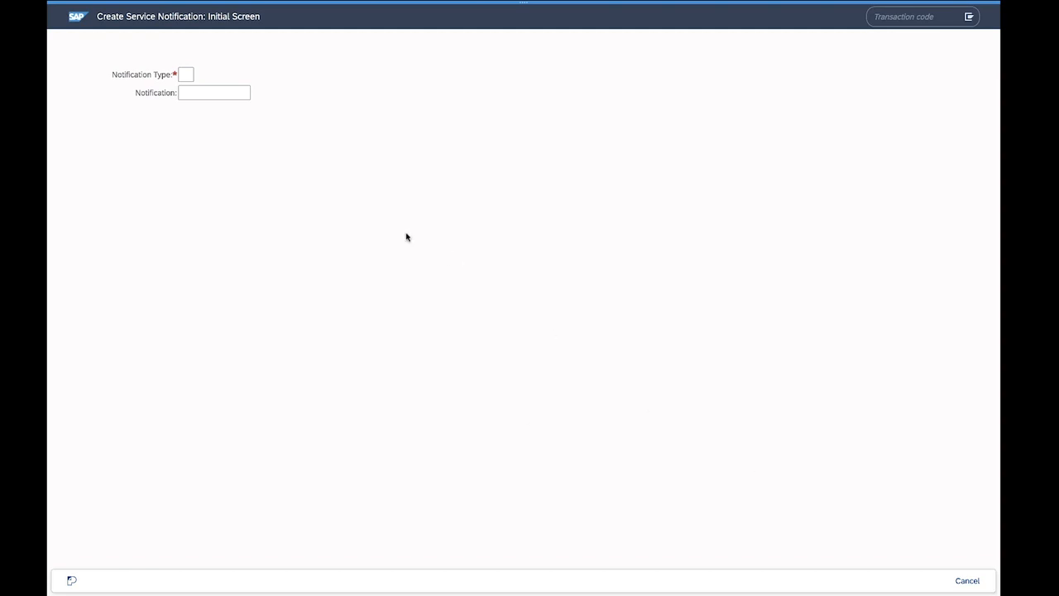
# - In the desktop browser, start a service notification of type S3
pyautogui.click(185, 74)
pyautogui.write('S3')
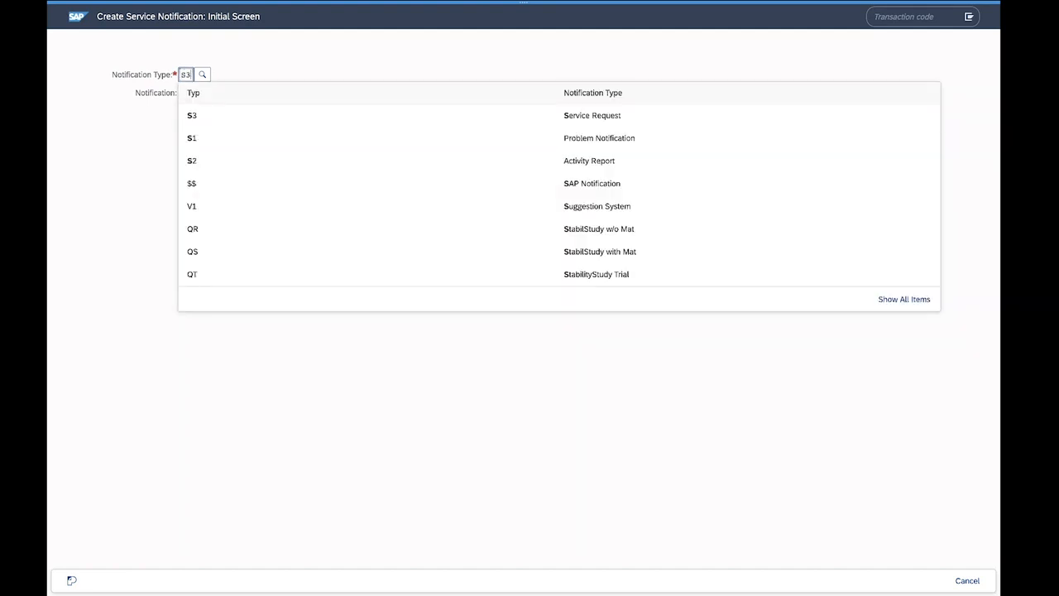
pyautogui.press('Return')
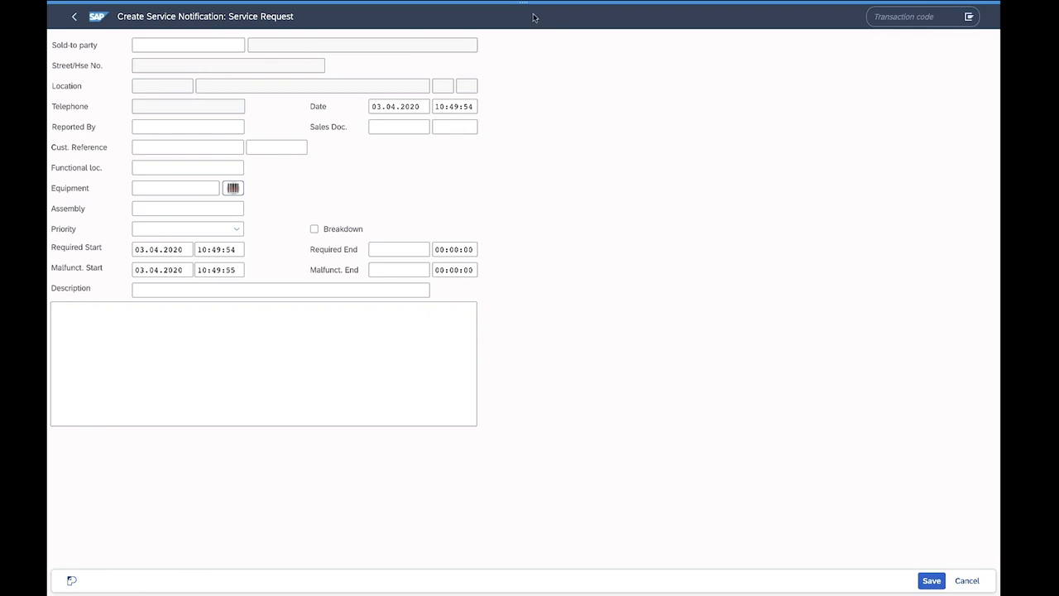
# - Switch to the openSAP Demo (Viewports) flavor and view its Description and Notification pages
pyautogui.moveTo(525, 23)
pyautogui.moveTo(523, 5)
pyautogui.click(524, 7)
pyautogui.click(528, 118)
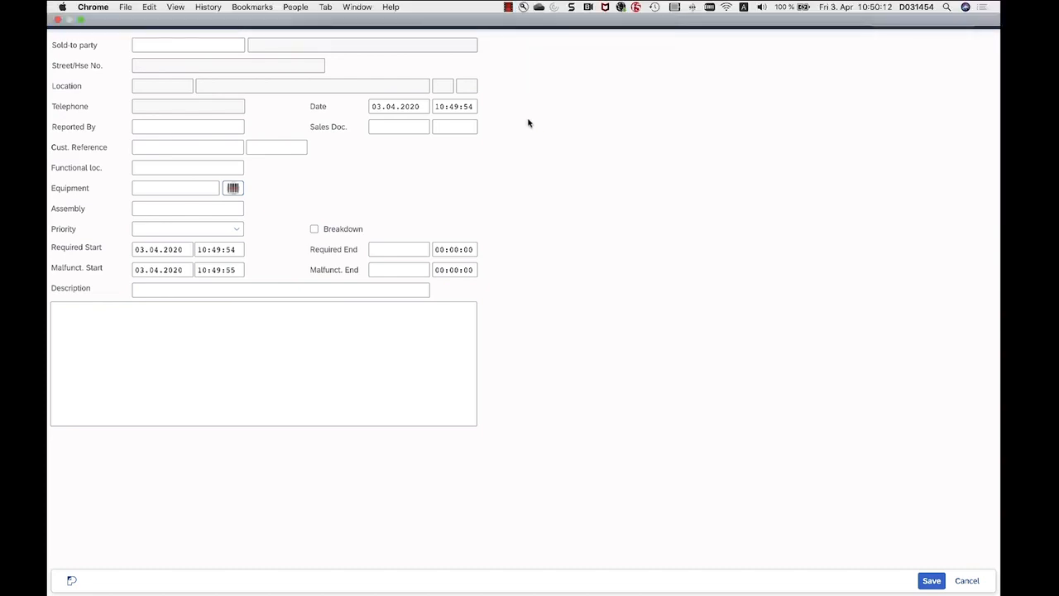
pyautogui.click(523, 11)
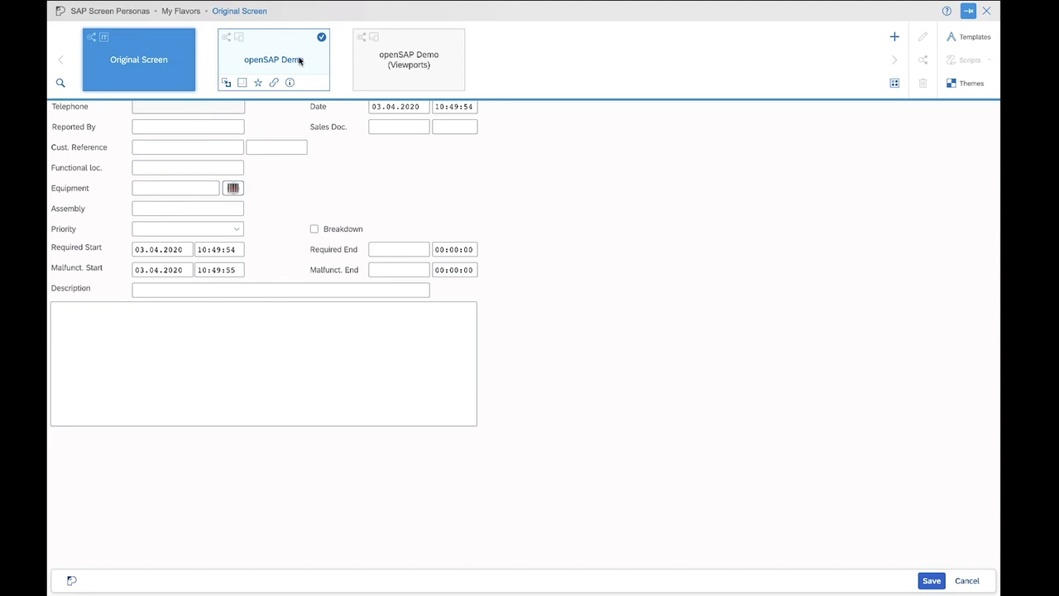
pyautogui.click(397, 62)
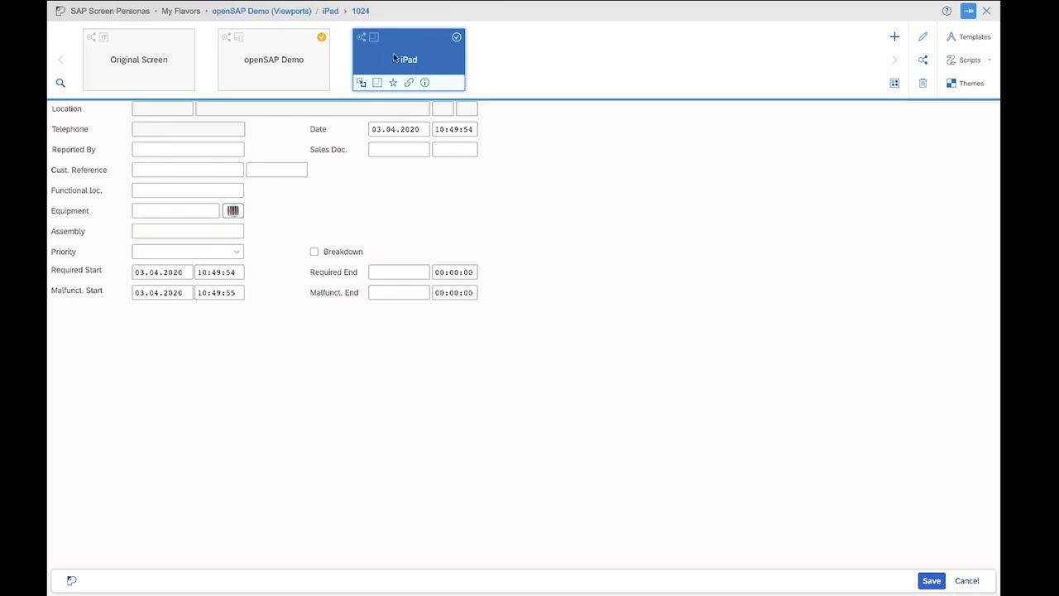
pyautogui.click(986, 12)
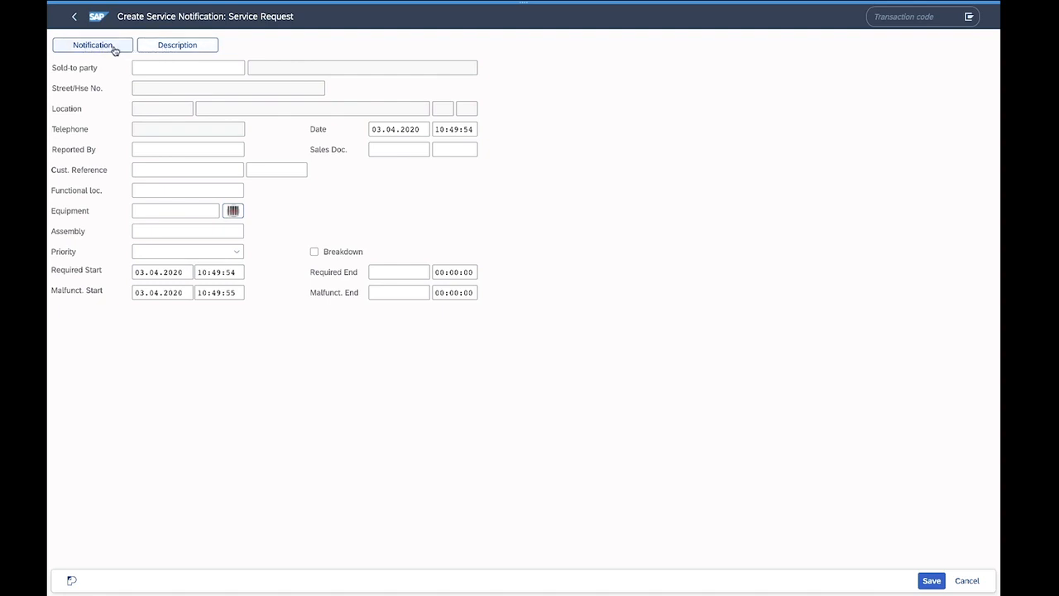
pyautogui.click(169, 47)
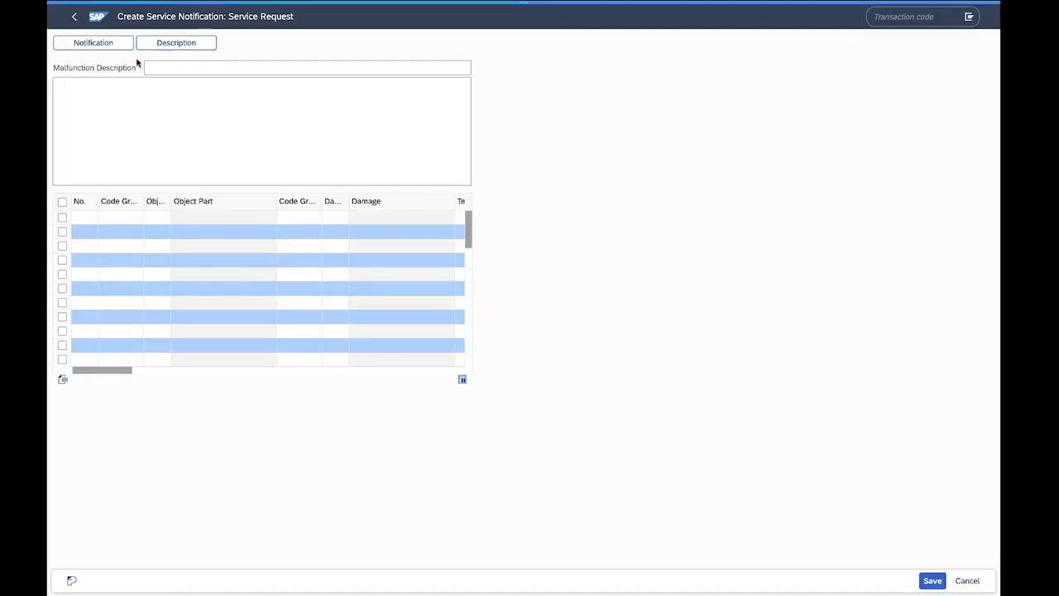
pyautogui.click(101, 44)
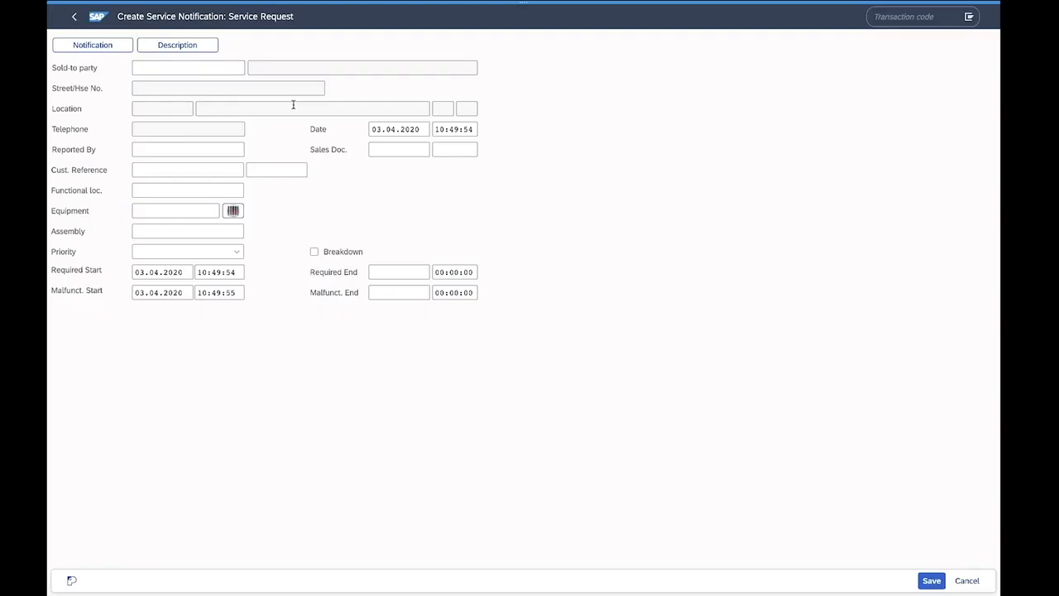
# - Return to the original screen and create a new flavor named Desktop with the description "openSAP"
pyautogui.click(524, 8)
pyautogui.click(144, 73)
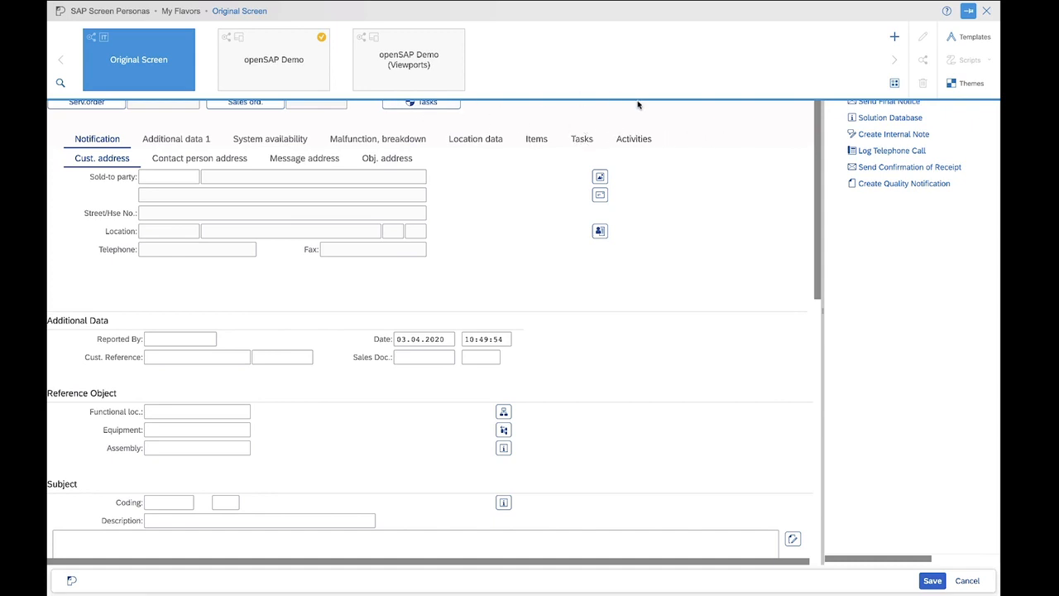
pyautogui.click(893, 37)
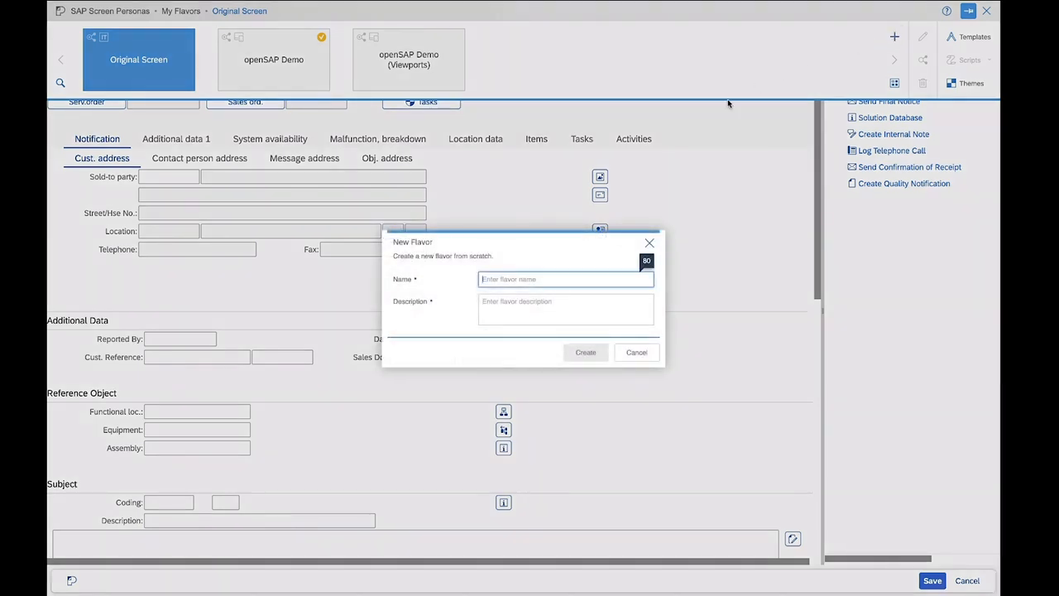
pyautogui.click(524, 282)
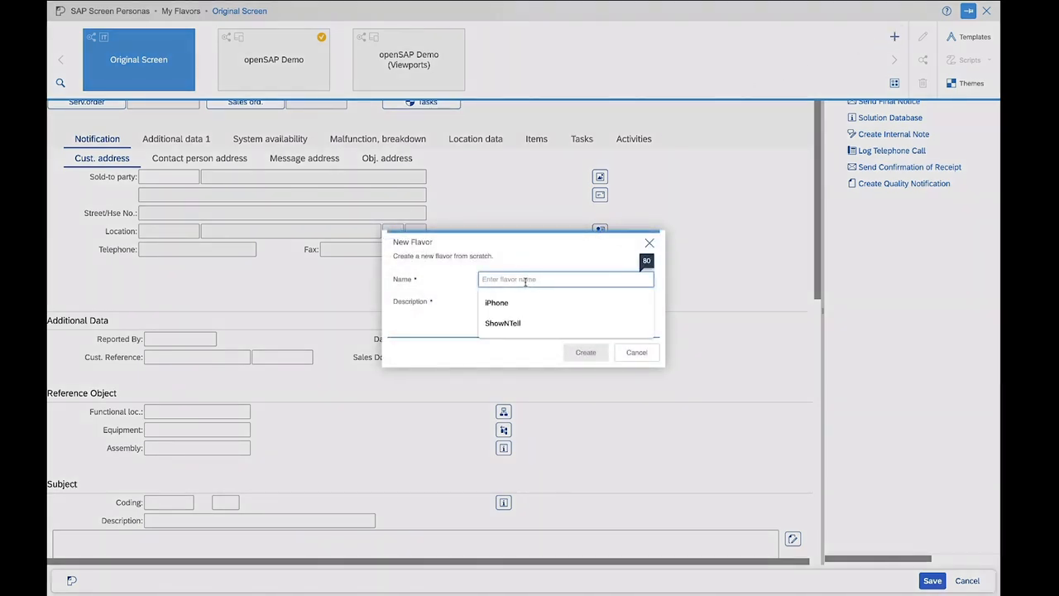
pyautogui.write('Desktop')
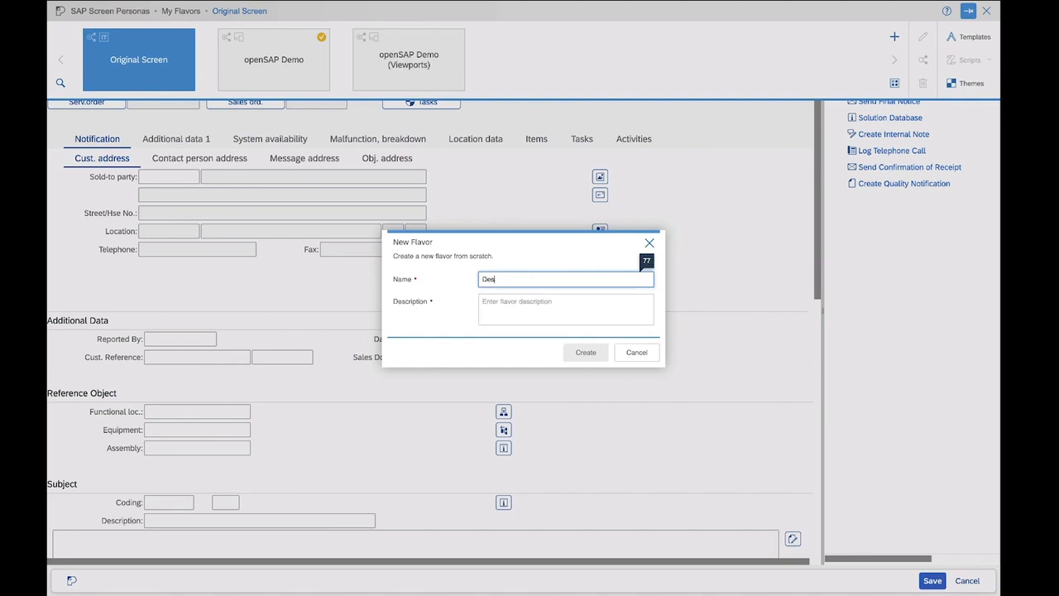
pyautogui.click(525, 305)
pyautogui.write('openSAP')
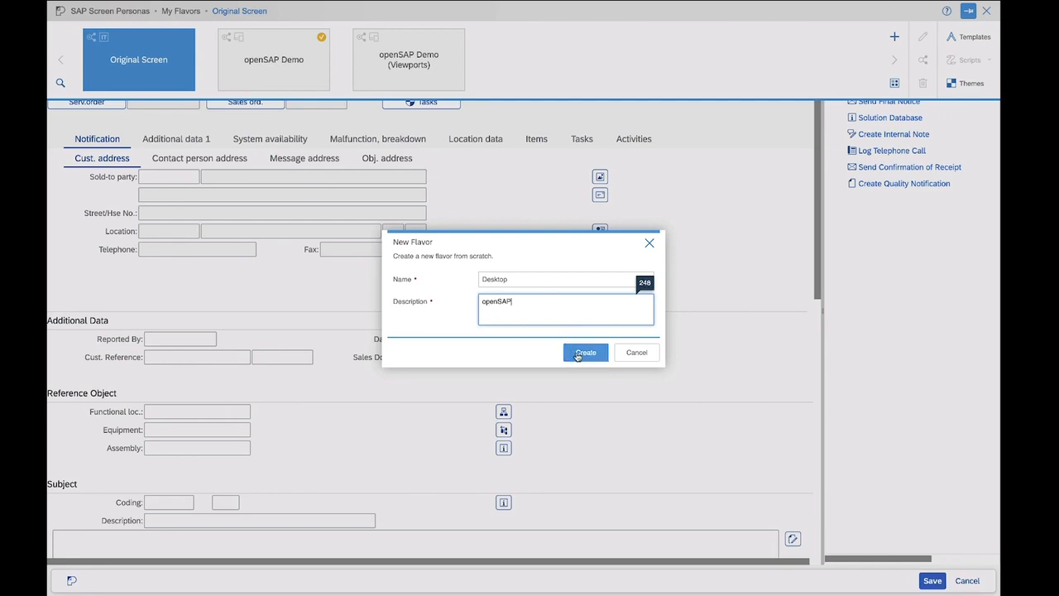
pyautogui.click(577, 353)
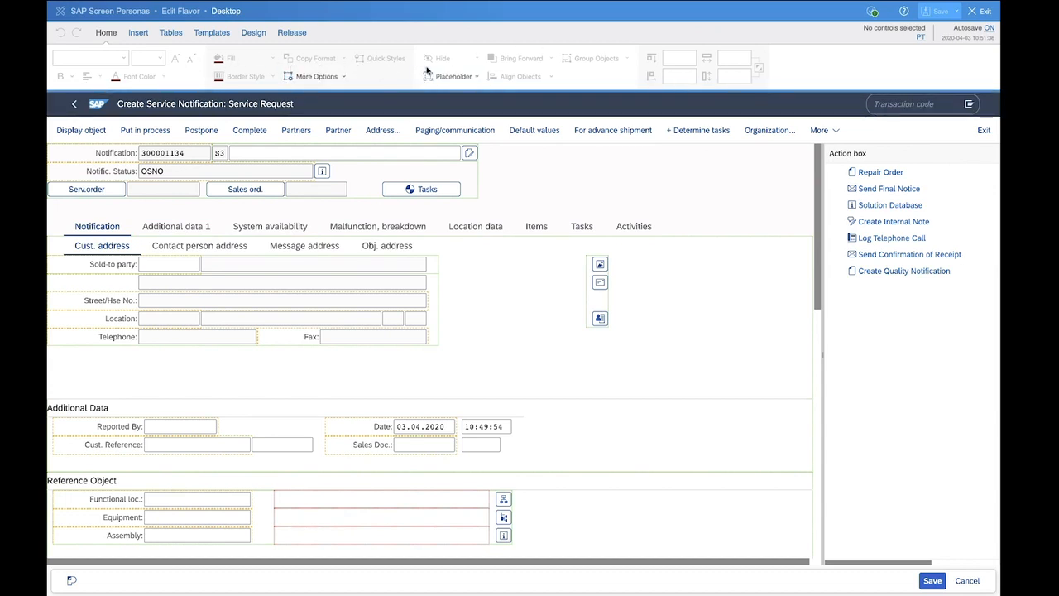
# - Hide the Additional data 1 tab of the notification screen, then save the flavor and leave the flavor editor
pyautogui.click(165, 228)
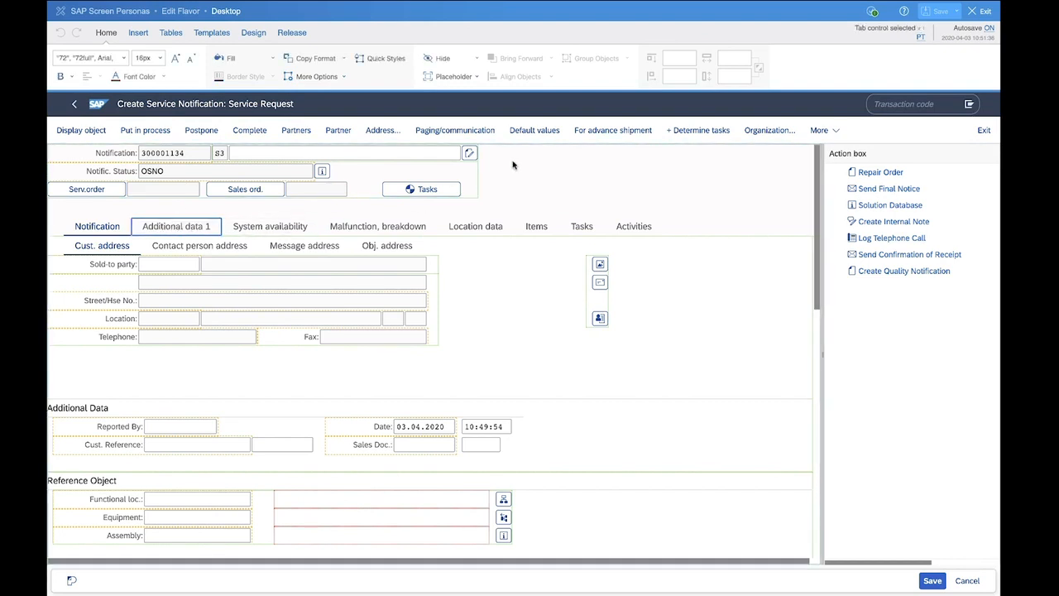
pyautogui.click(453, 75)
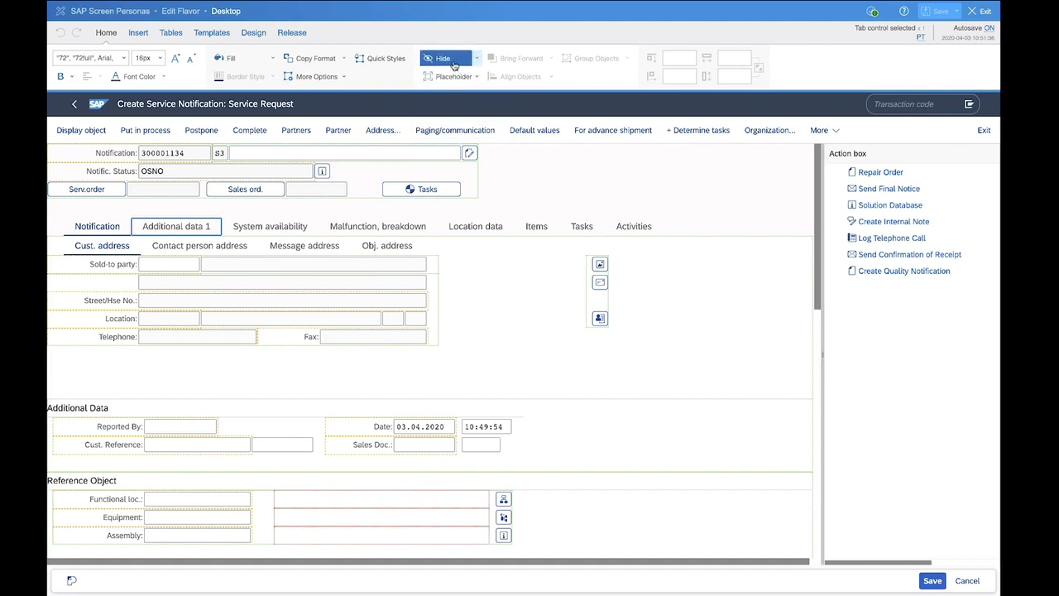
pyautogui.click(439, 59)
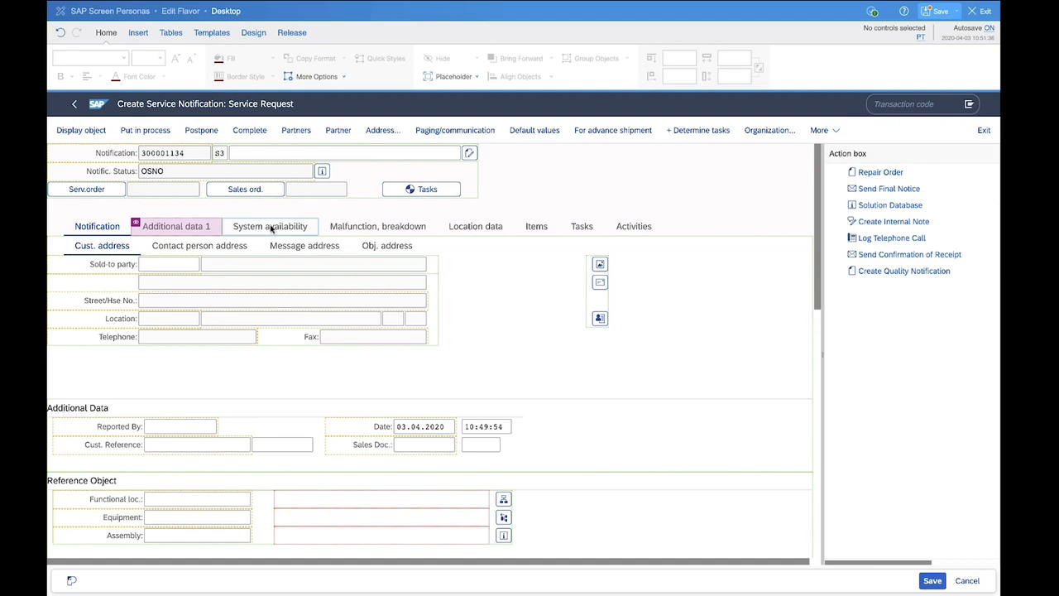
pyautogui.click(940, 11)
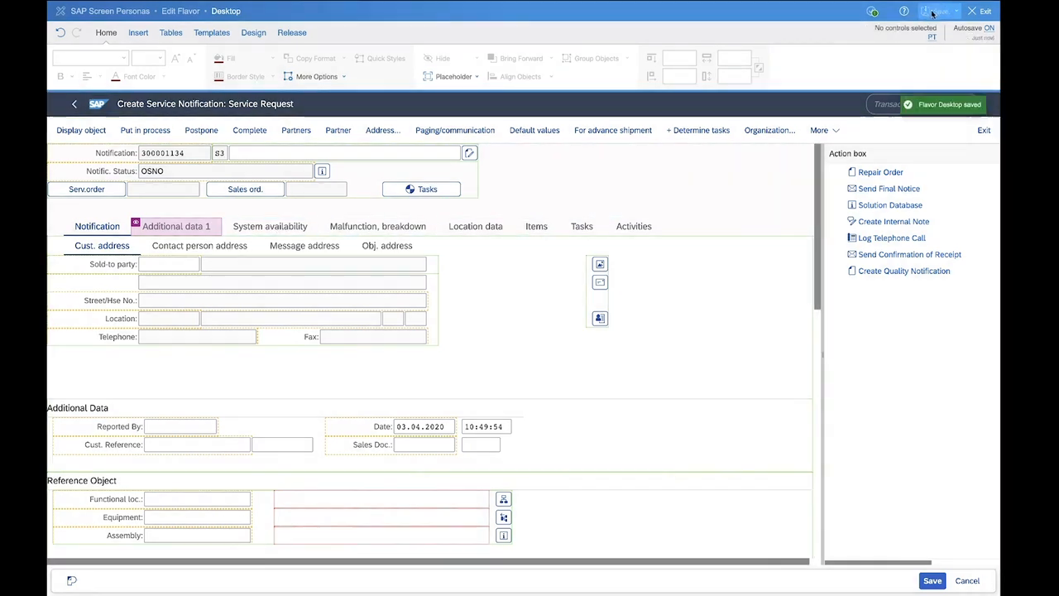
pyautogui.click(974, 12)
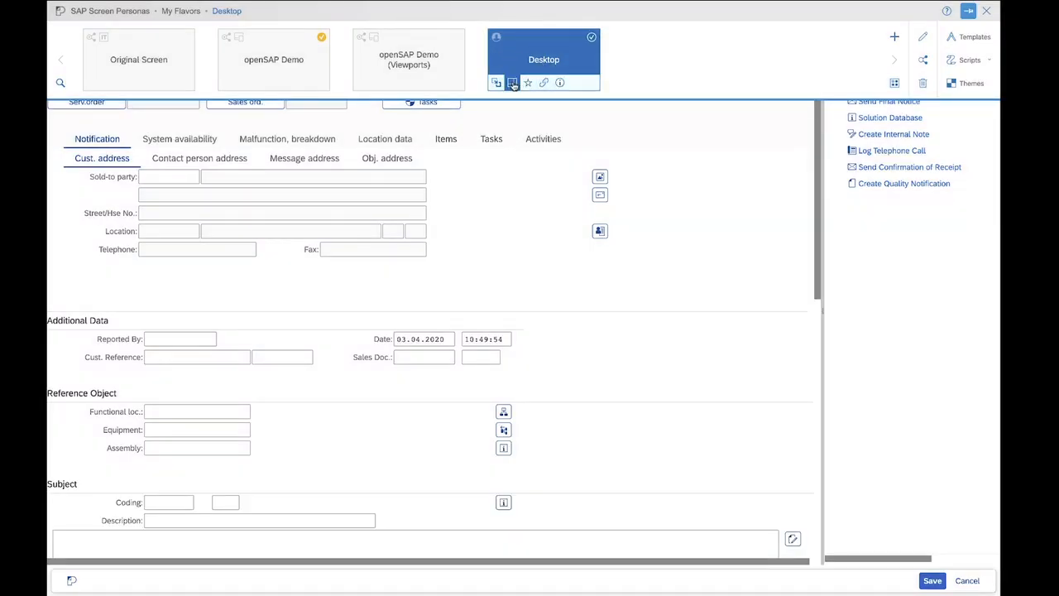
# - Start a new adaptive flavor under the Desktop flavor, named iPad with the description "openSAP"
pyautogui.click(512, 83)
pyautogui.click(503, 120)
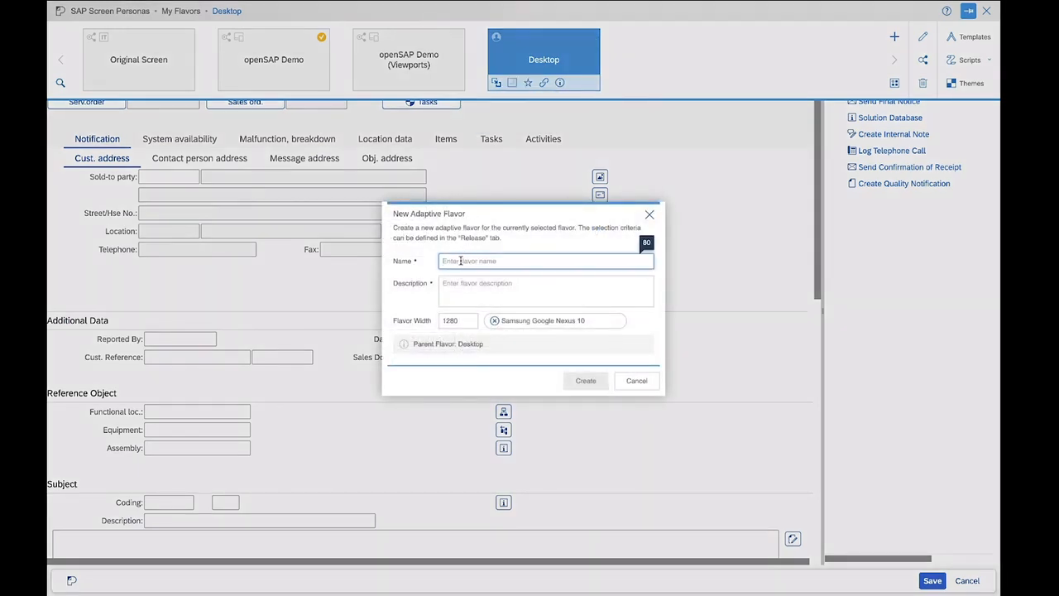
pyautogui.click(460, 262)
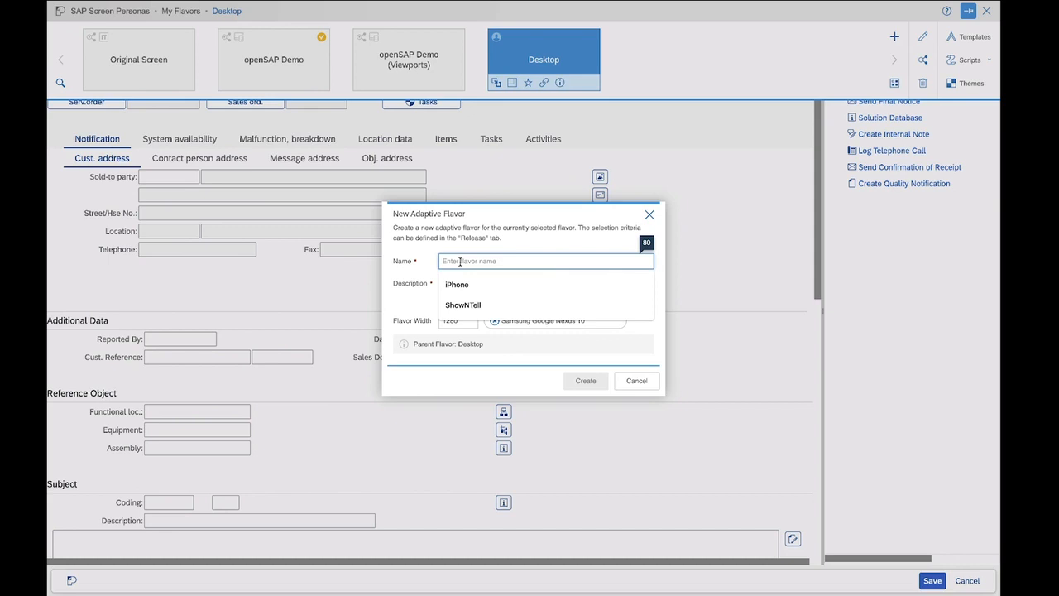
pyautogui.write('iPad')
pyautogui.click(458, 291)
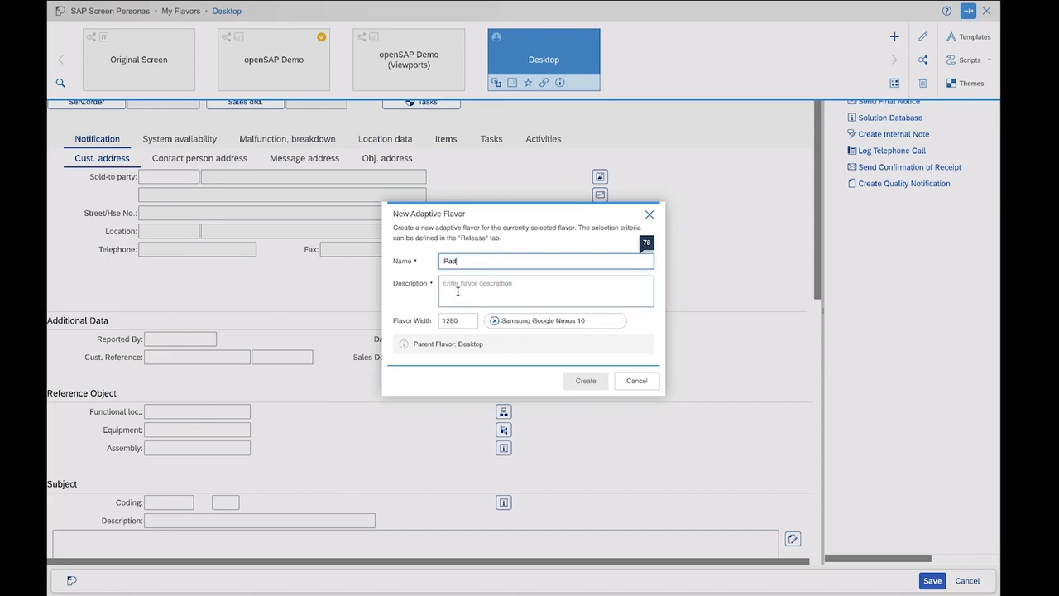
pyautogui.write('openSAP')
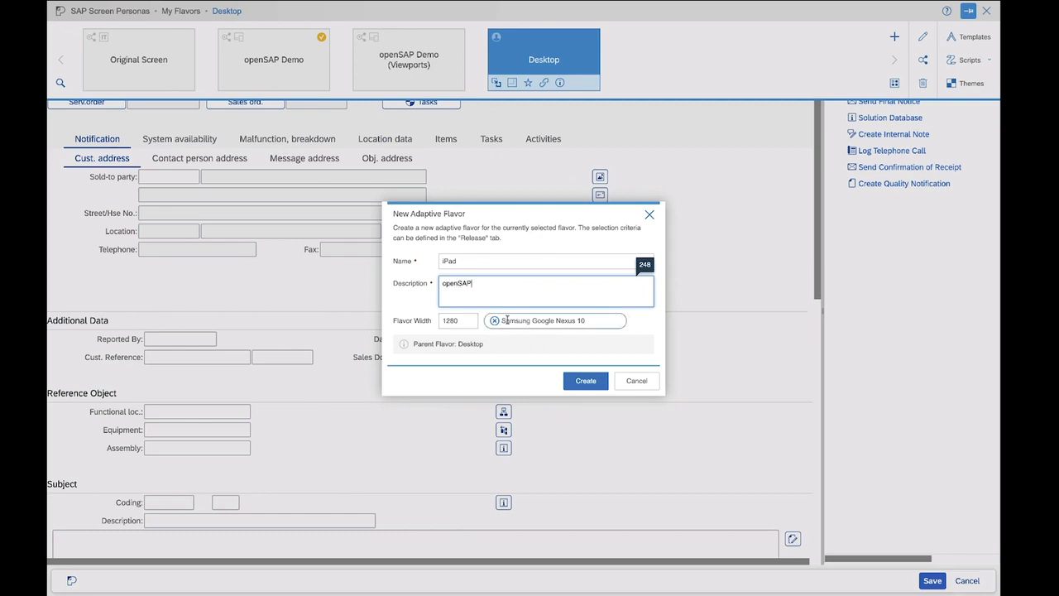
# - Replace the adaptive flavor's target device with Apple iPad Pro and create the flavor
pyautogui.click(494, 321)
pyautogui.click(506, 320)
pyautogui.write('iPad Air 2')
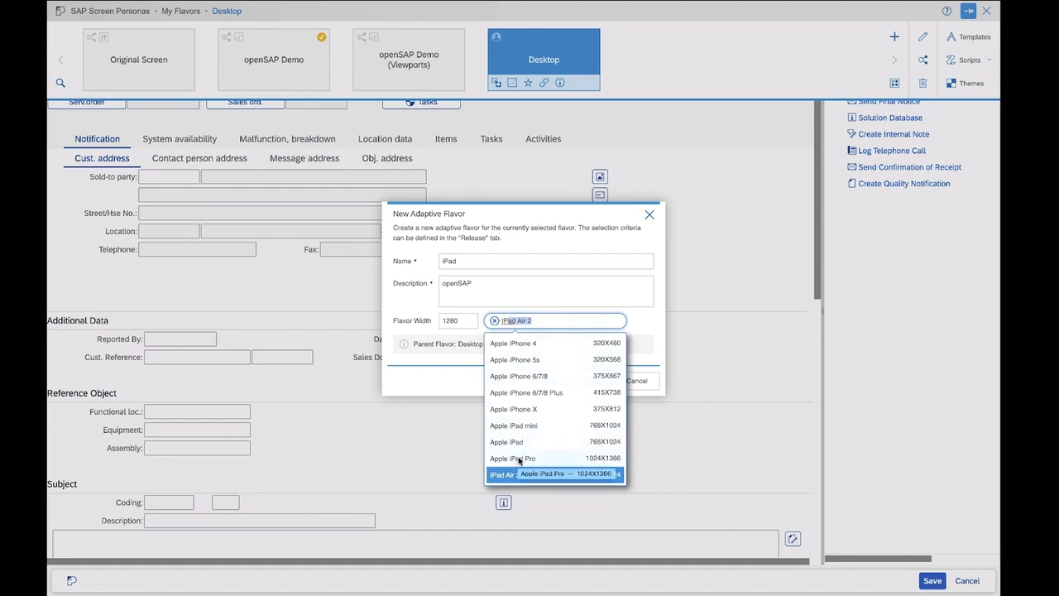
pyautogui.click(517, 459)
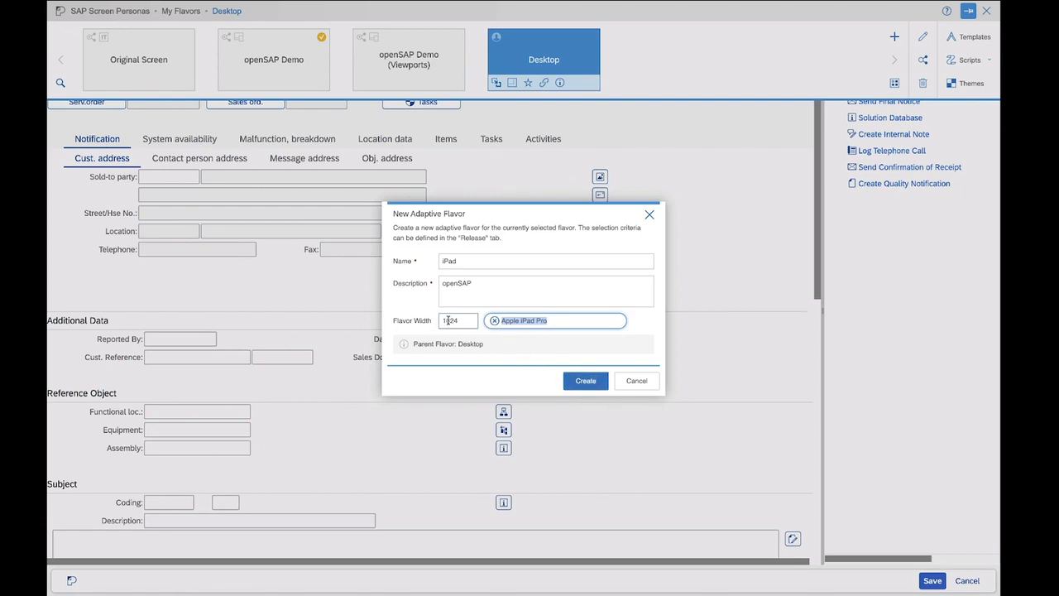
pyautogui.click(585, 383)
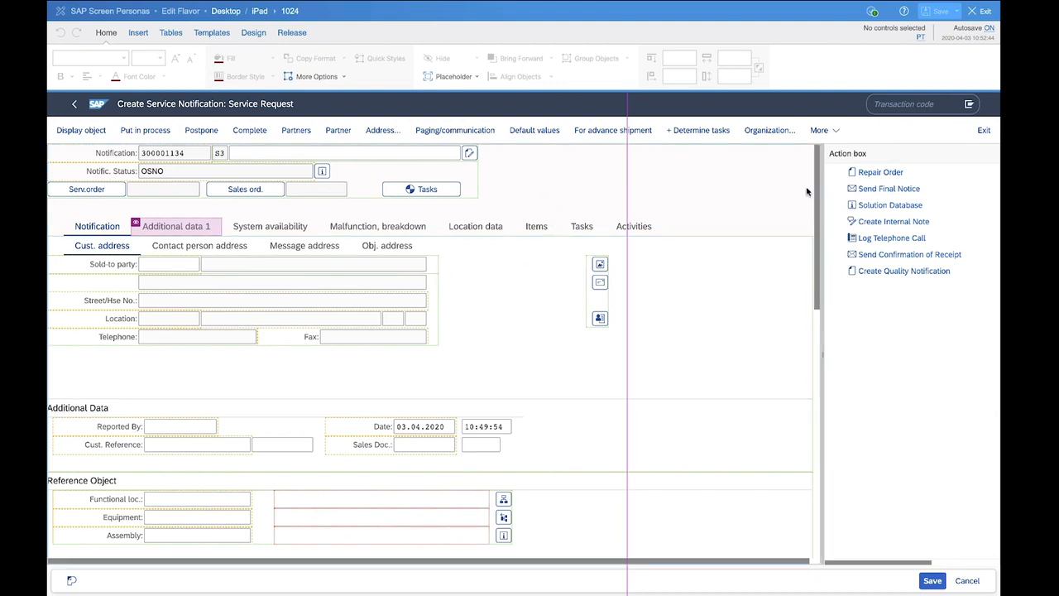
# - Hide the Action box and set the width of the notification tab strip to 800
pyautogui.click(903, 165)
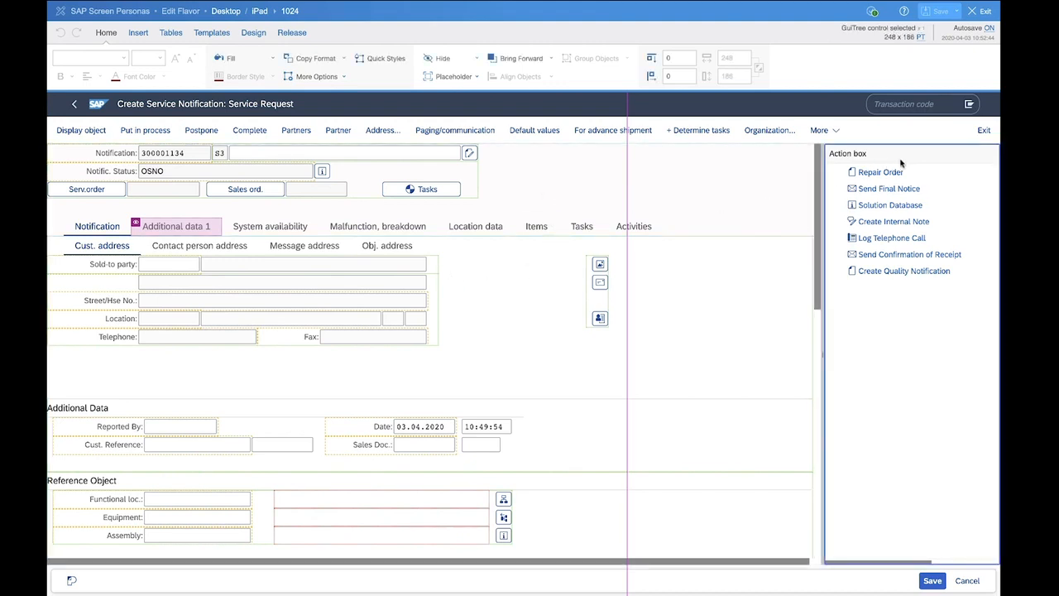
pyautogui.click(440, 57)
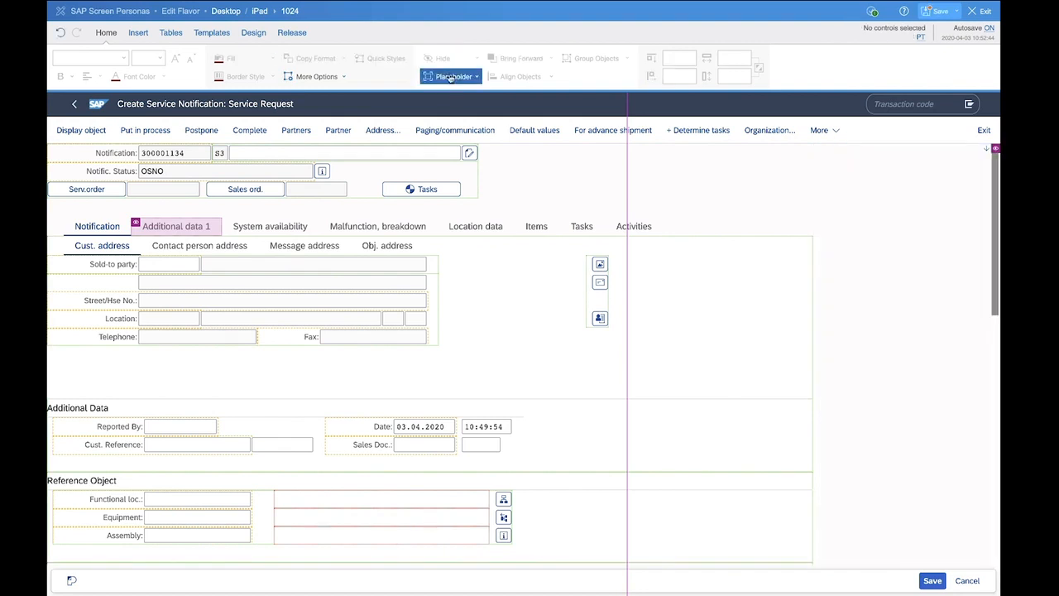
pyautogui.click(699, 225)
pyautogui.click(717, 58)
pyautogui.write('8')
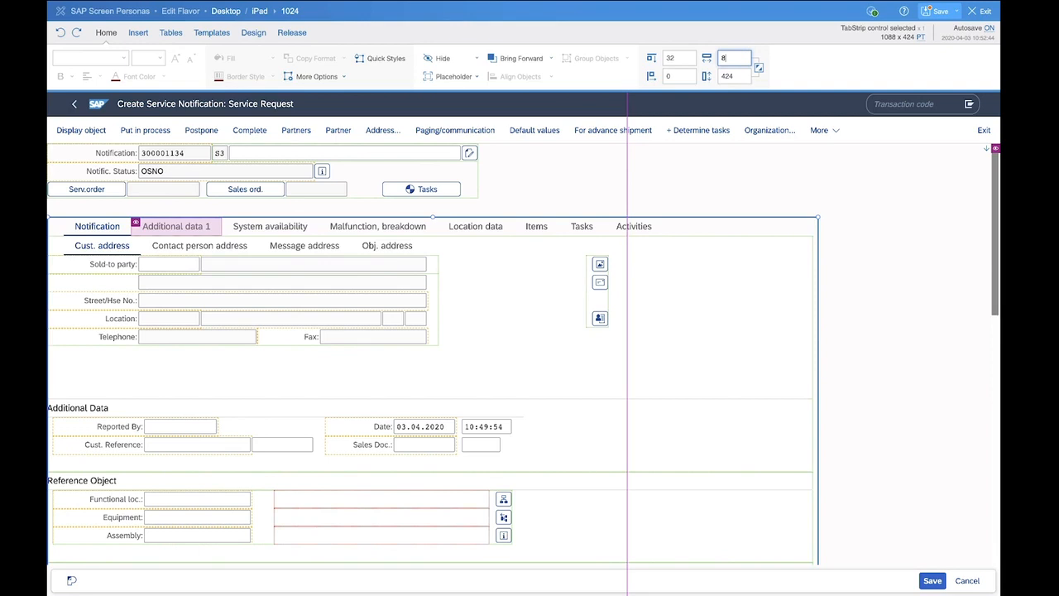
pyautogui.write('00')
pyautogui.press('Return')
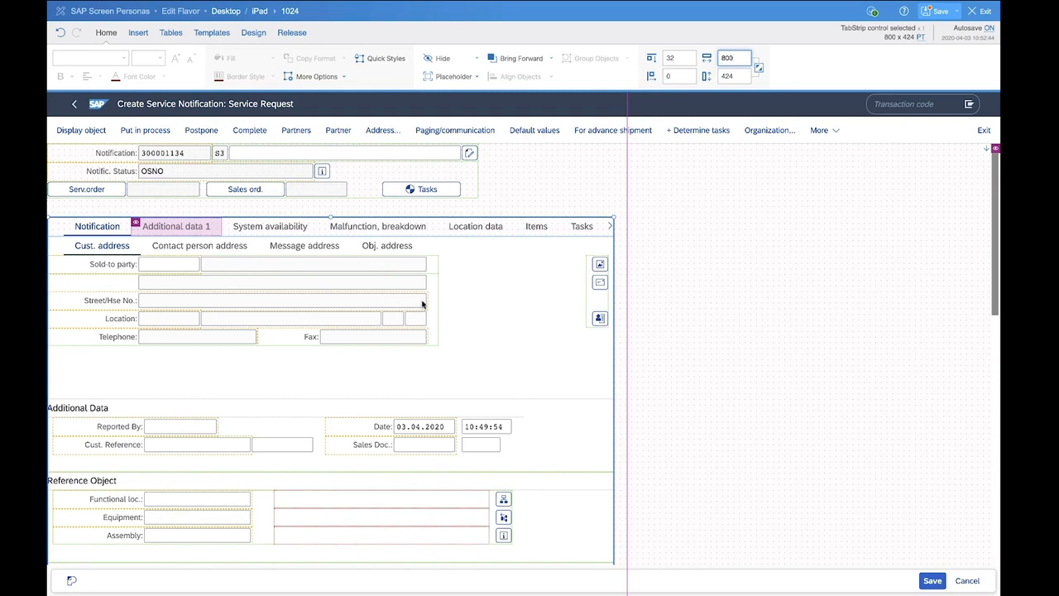
pyautogui.press('Tab')
pyautogui.press('Tab')
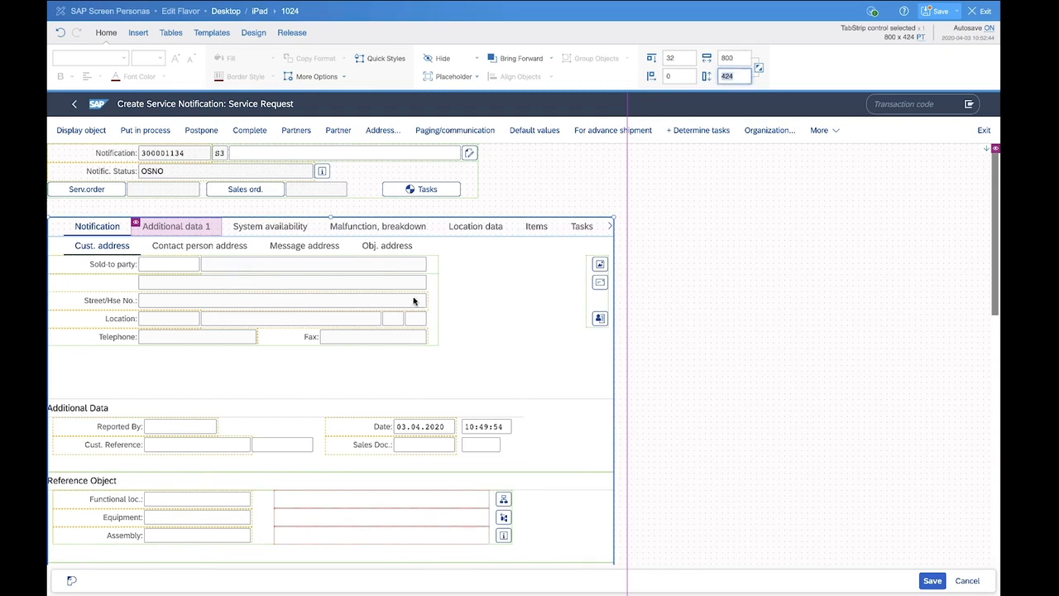
pyautogui.press('Tab')
# - Move the Sold-to party address block and the Additional Data group out of the tab strip onto the empty canvas beside it
pyautogui.scroll(-1, 86, 272)
pyautogui.click(79, 260)
pyautogui.scroll(-2, 82, 263)
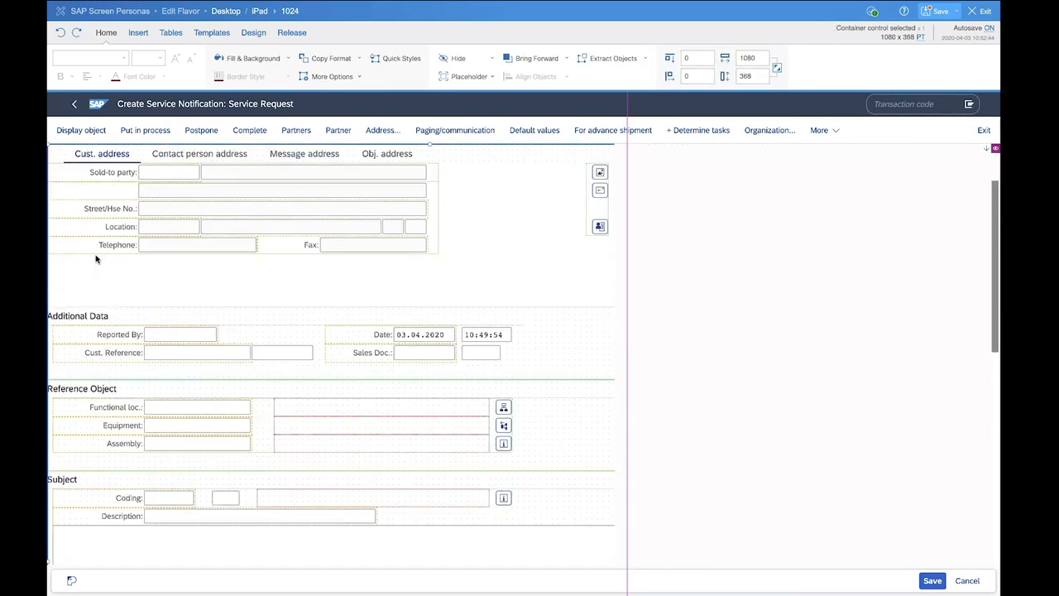
pyautogui.click(122, 239)
pyautogui.scroll(2, 135, 242)
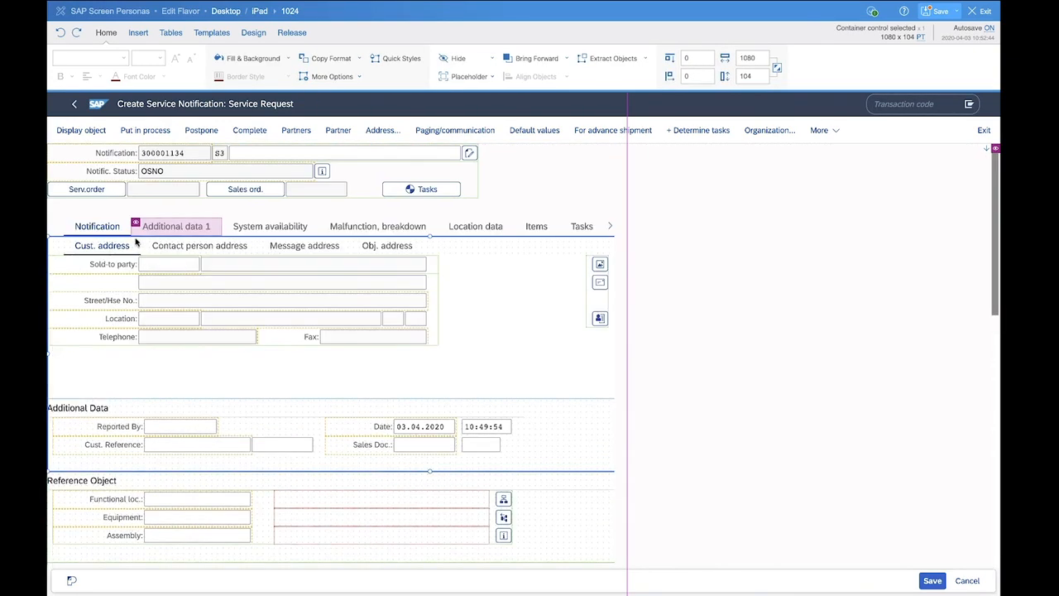
pyautogui.click(209, 268)
pyautogui.click(193, 372)
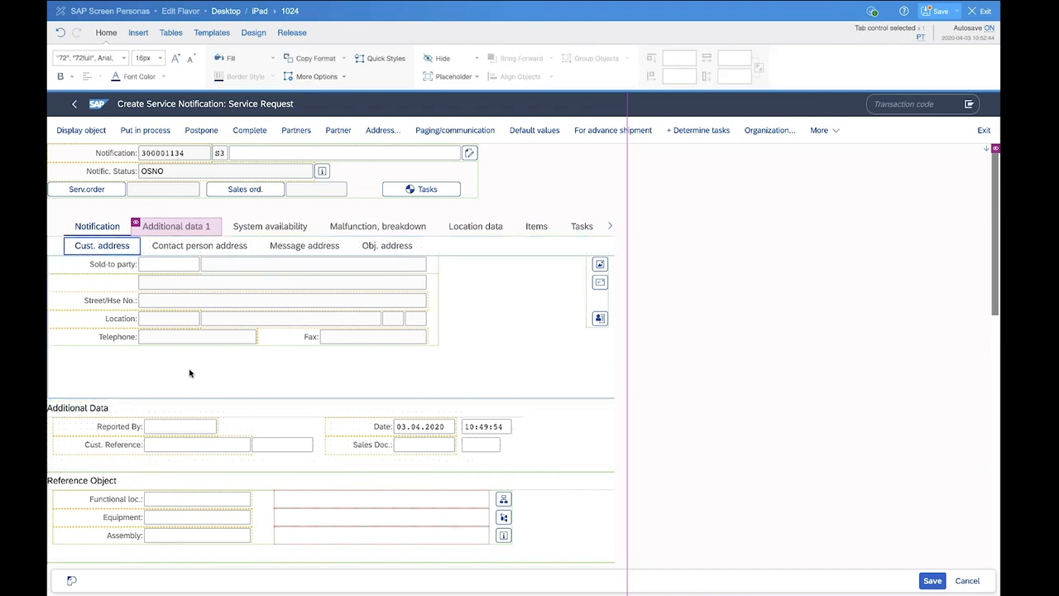
pyautogui.click(185, 371)
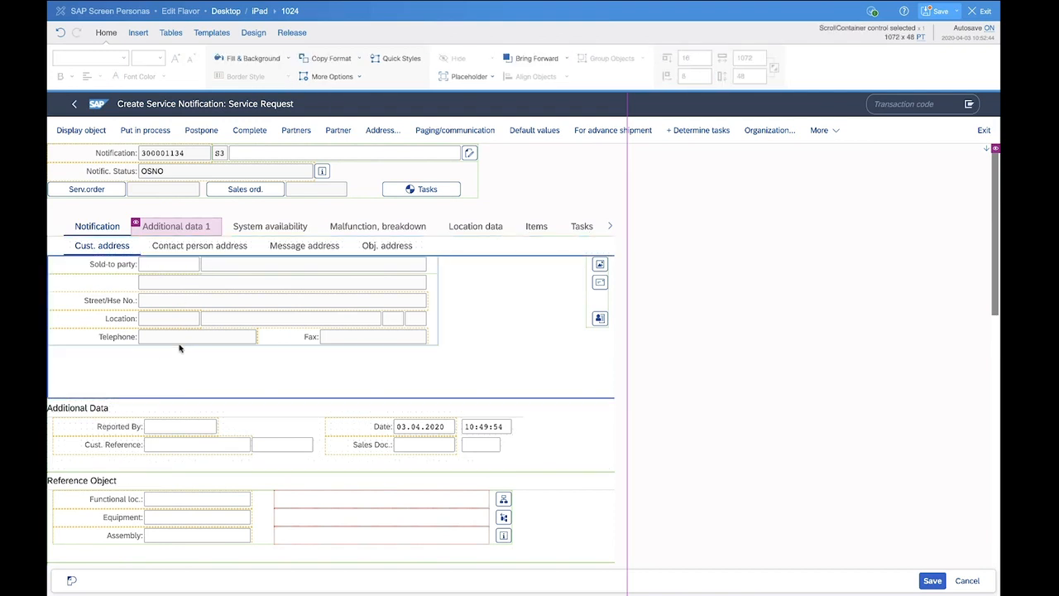
pyautogui.click(166, 339)
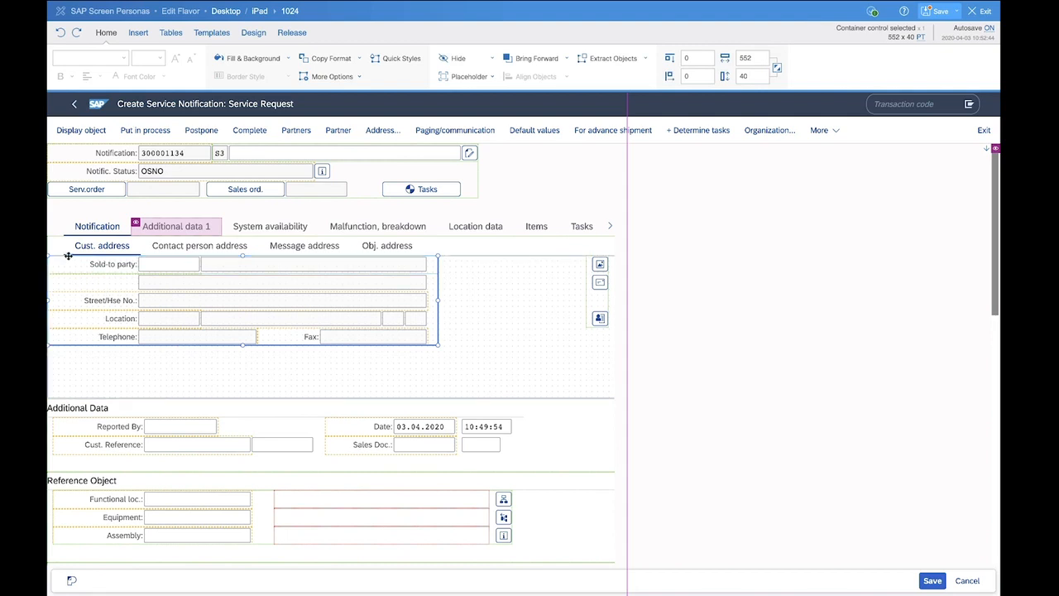
pyautogui.moveTo(67, 255); pyautogui.dragTo(656, 267)
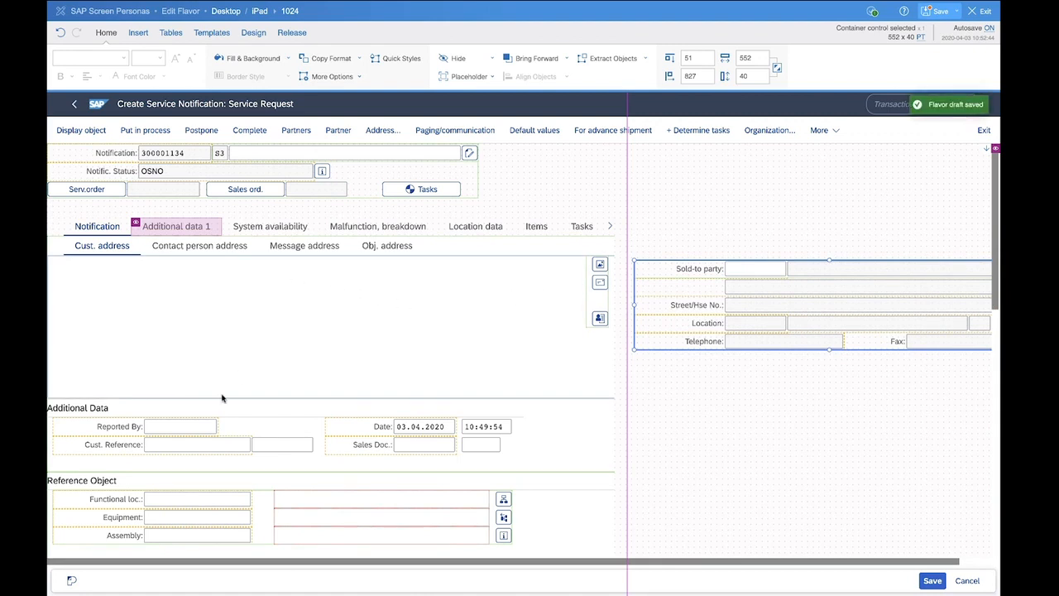
pyautogui.click(75, 410)
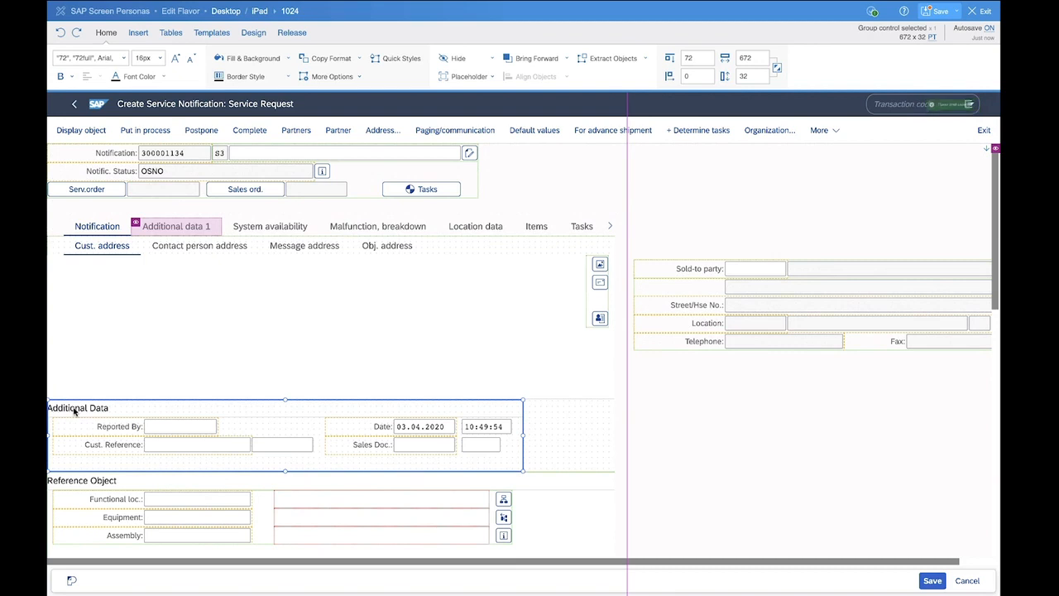
pyautogui.moveTo(74, 412); pyautogui.dragTo(648, 372)
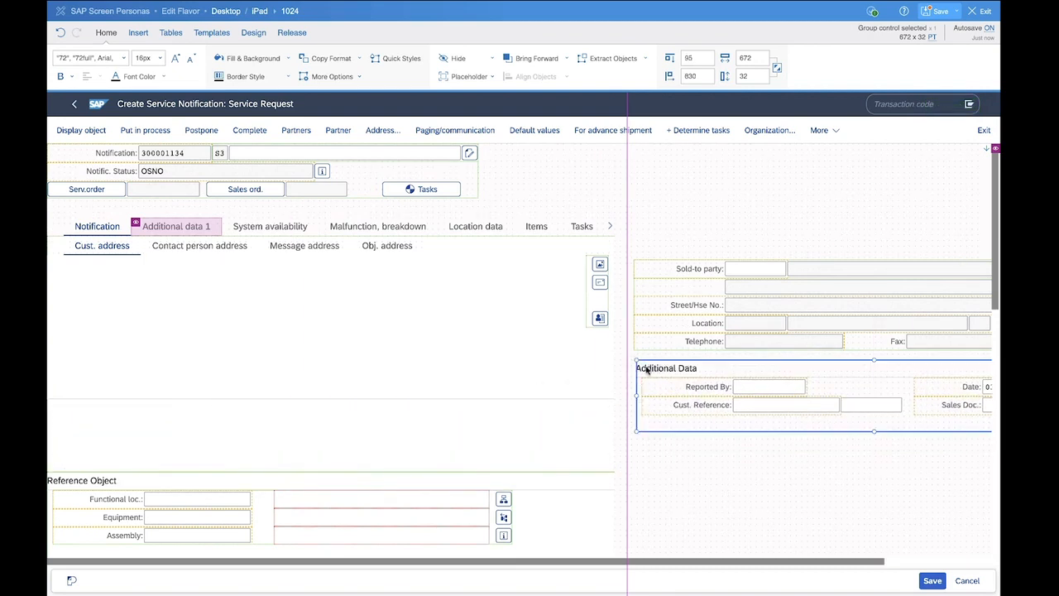
# - Move the Start Date and End Date groups from the Malfunction, breakdown page onto the canvas below the Additional Data group
pyautogui.click(367, 228)
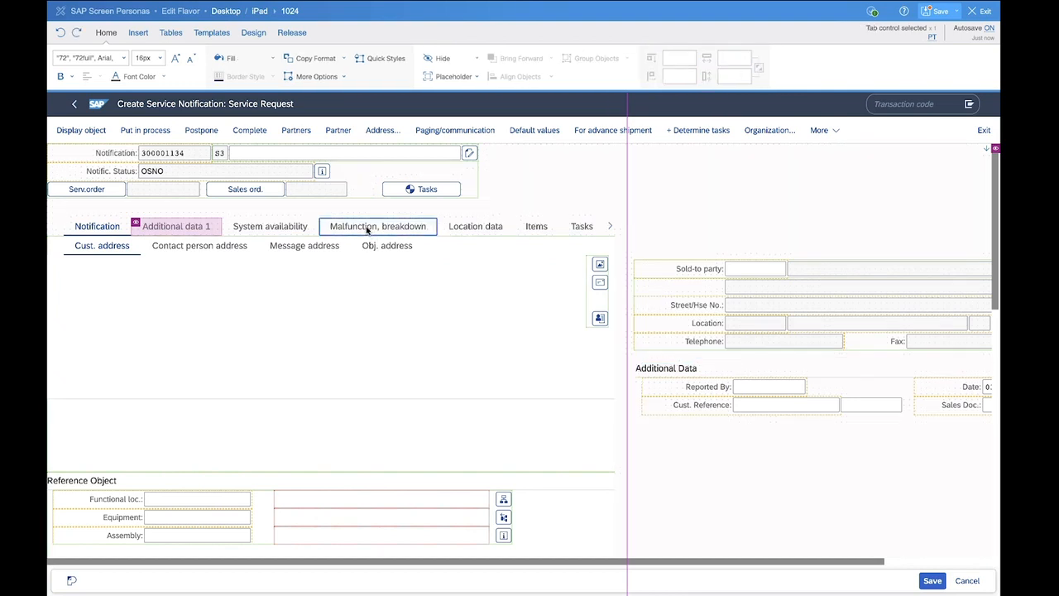
pyautogui.click(357, 232)
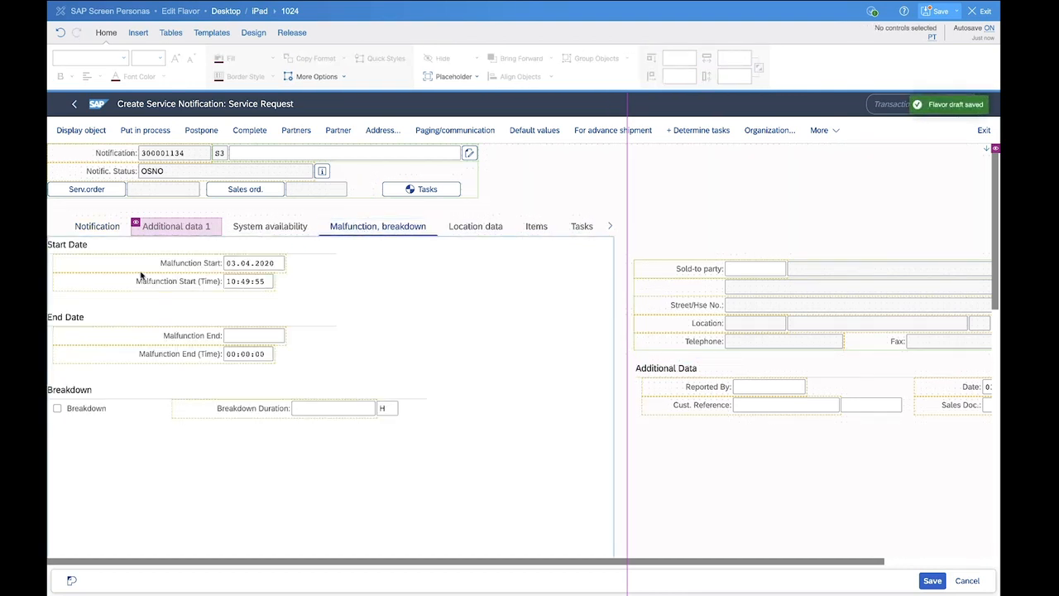
pyautogui.click(66, 250)
pyautogui.moveTo(66, 249); pyautogui.dragTo(663, 439)
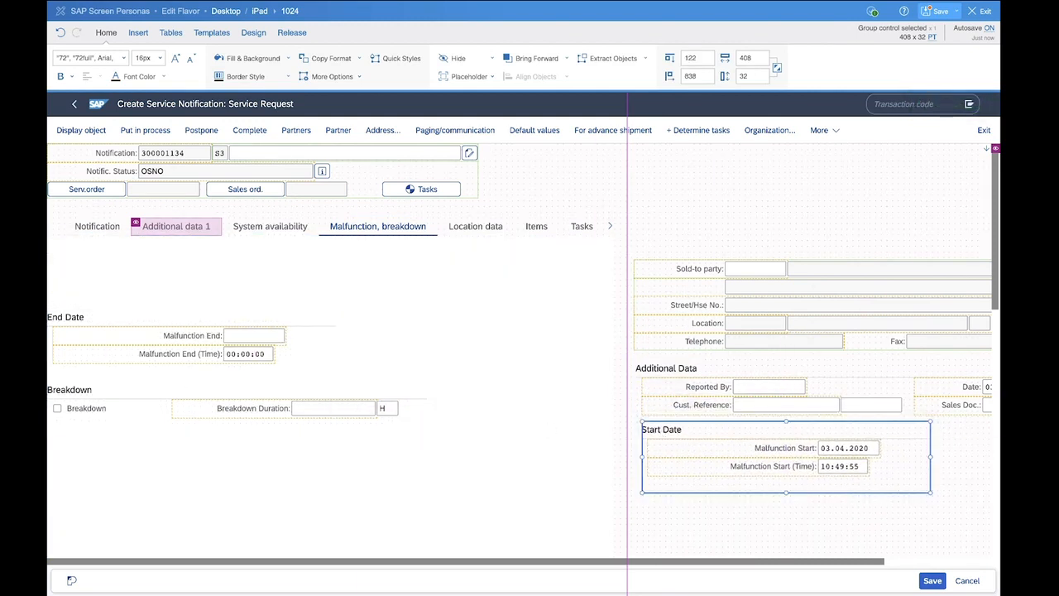
pyautogui.click(69, 321)
pyautogui.moveTo(245, 404); pyautogui.dragTo(674, 501)
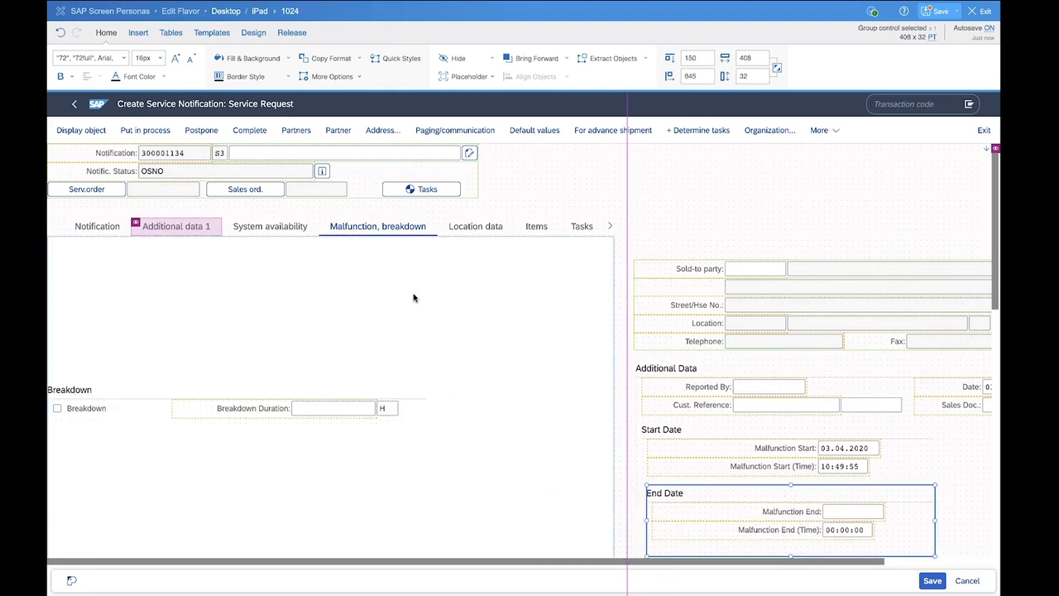
# - Return to the Notification page and hide the header block with the notification number, status and order buttons
pyautogui.click(463, 231)
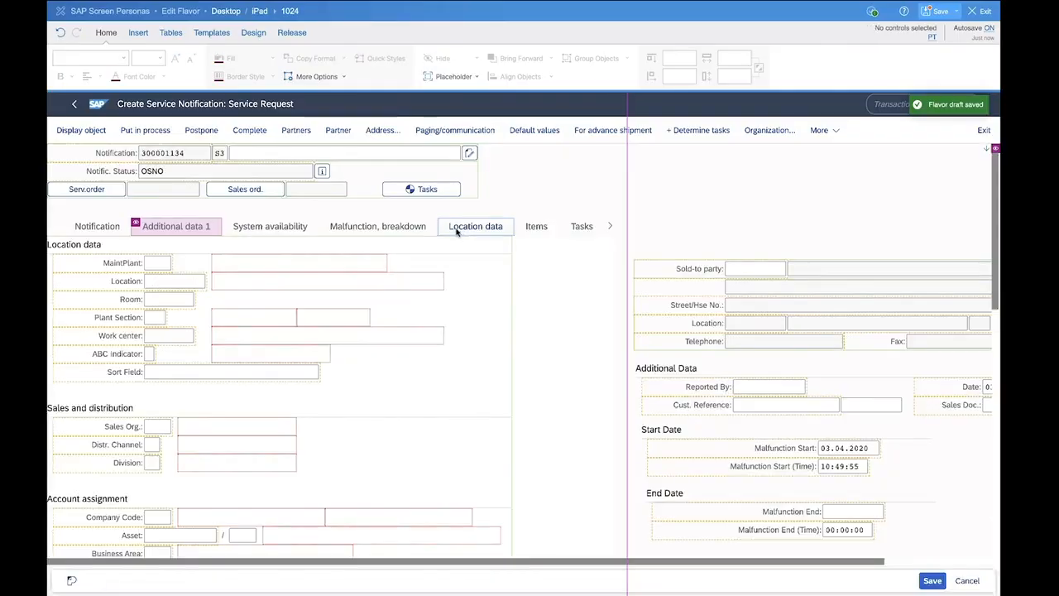
pyautogui.click(83, 229)
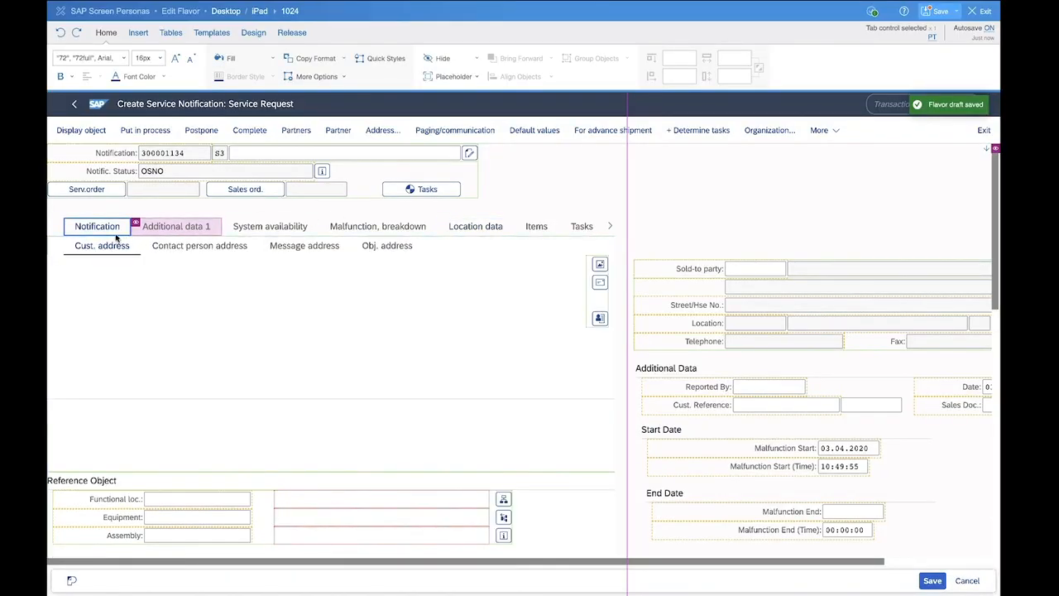
pyautogui.click(454, 172)
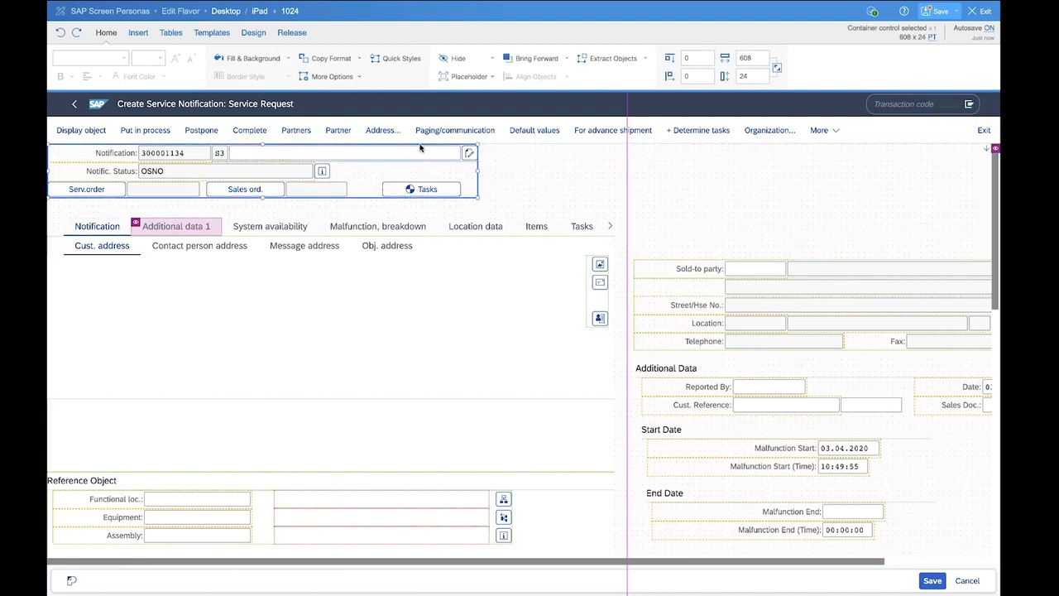
pyautogui.click(476, 76)
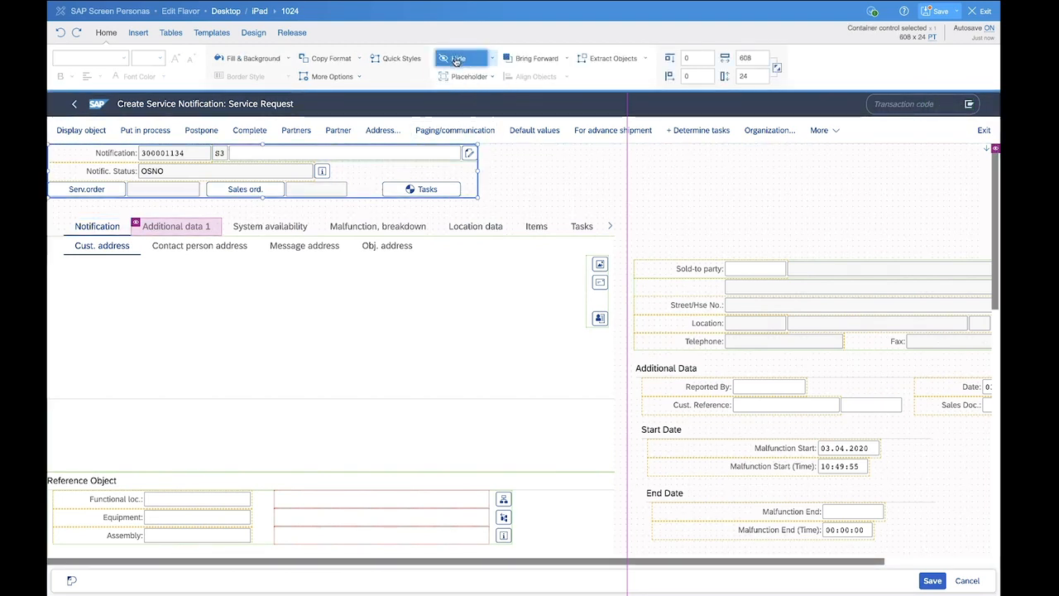
# - Hide the whole notification tab strip and the header toolbar with its function buttons
pyautogui.click(58, 229)
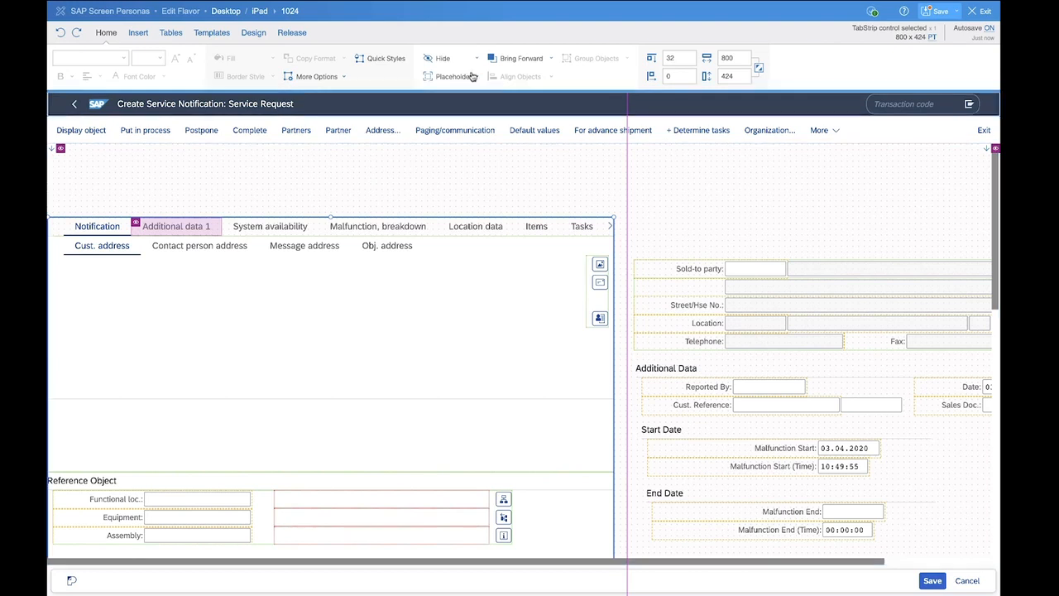
pyautogui.click(445, 81)
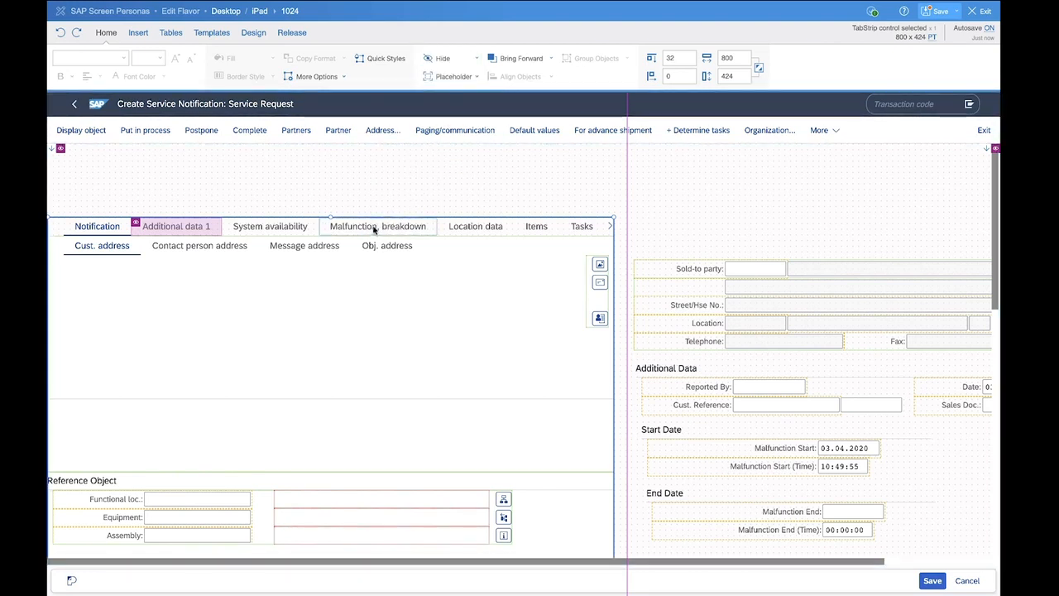
pyautogui.click(442, 58)
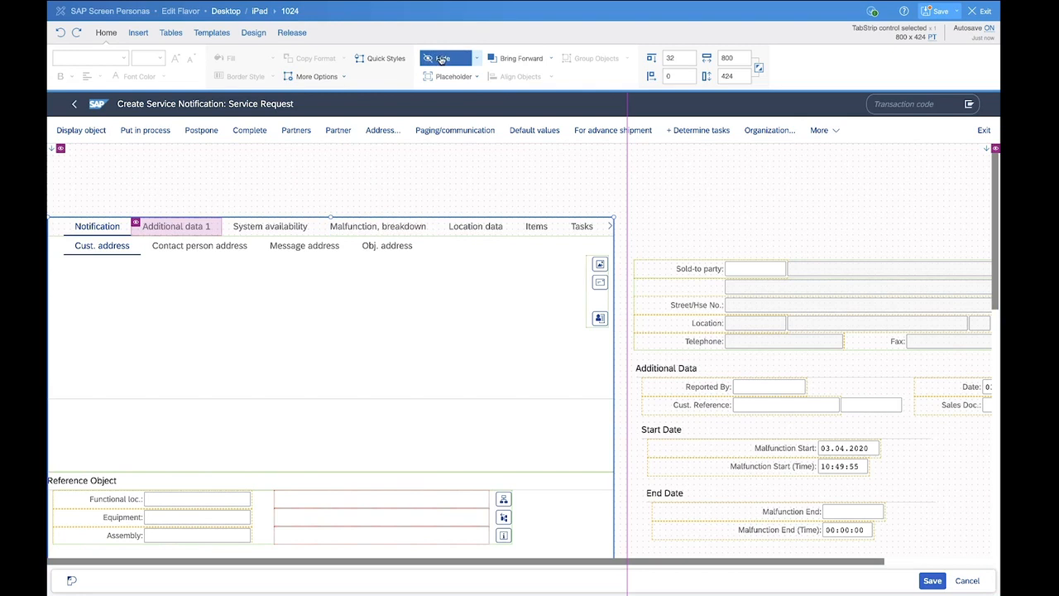
pyautogui.click(443, 59)
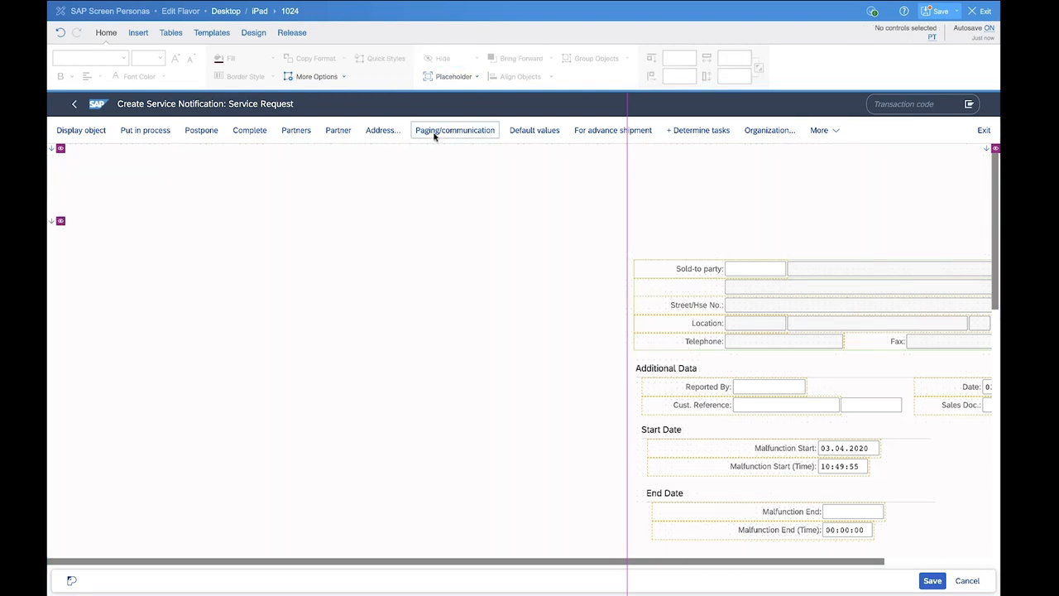
pyautogui.click(384, 140)
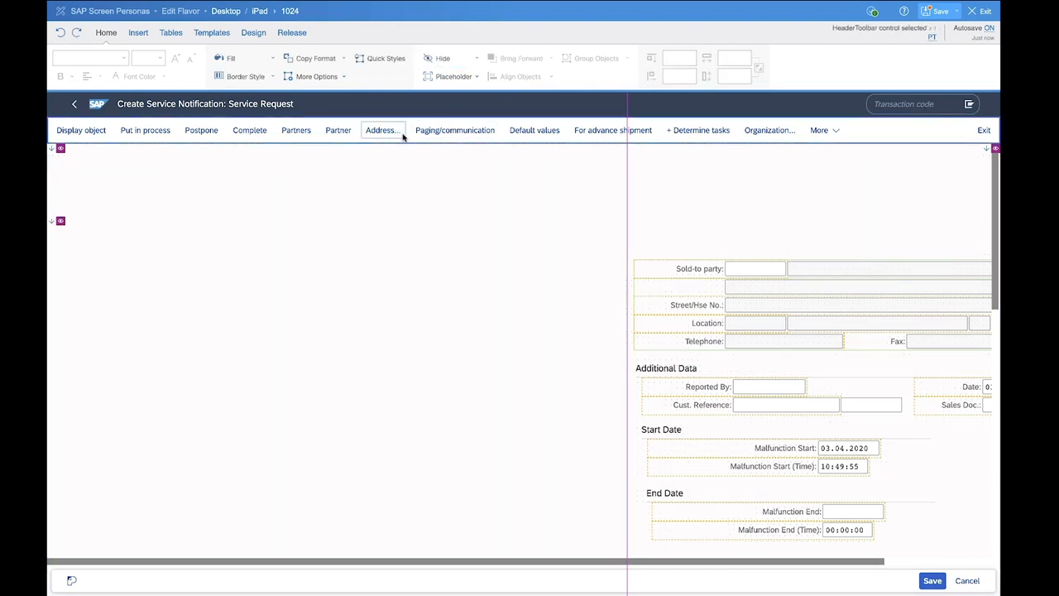
pyautogui.click(436, 59)
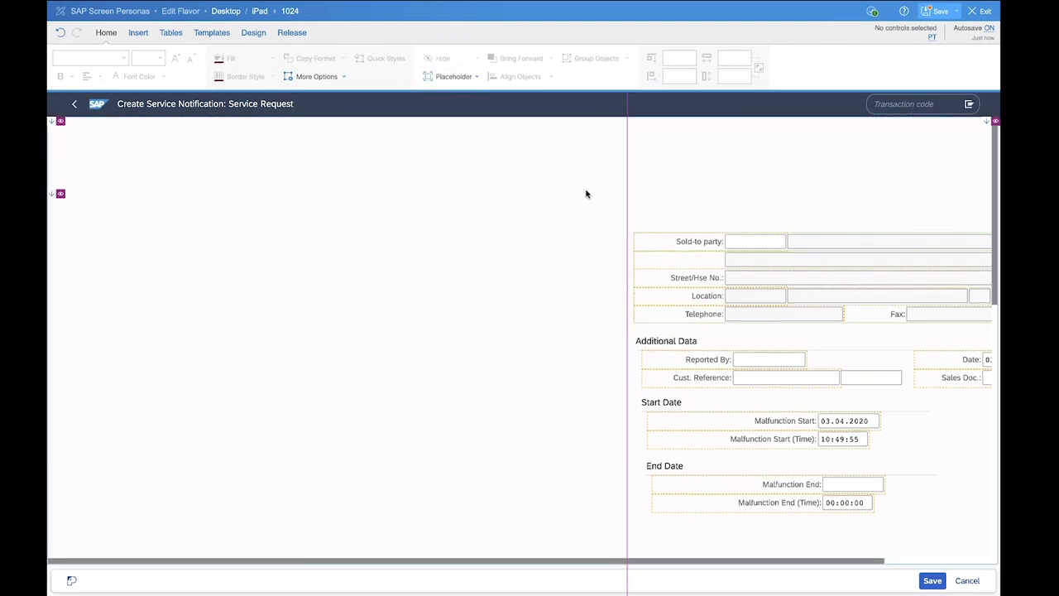
# - Move the Sold-to party, Additional Data, Start Date and End Date groups together into the emptied area inside the viewport guide line
pyautogui.moveTo(599, 201); pyautogui.dragTo(999, 534)
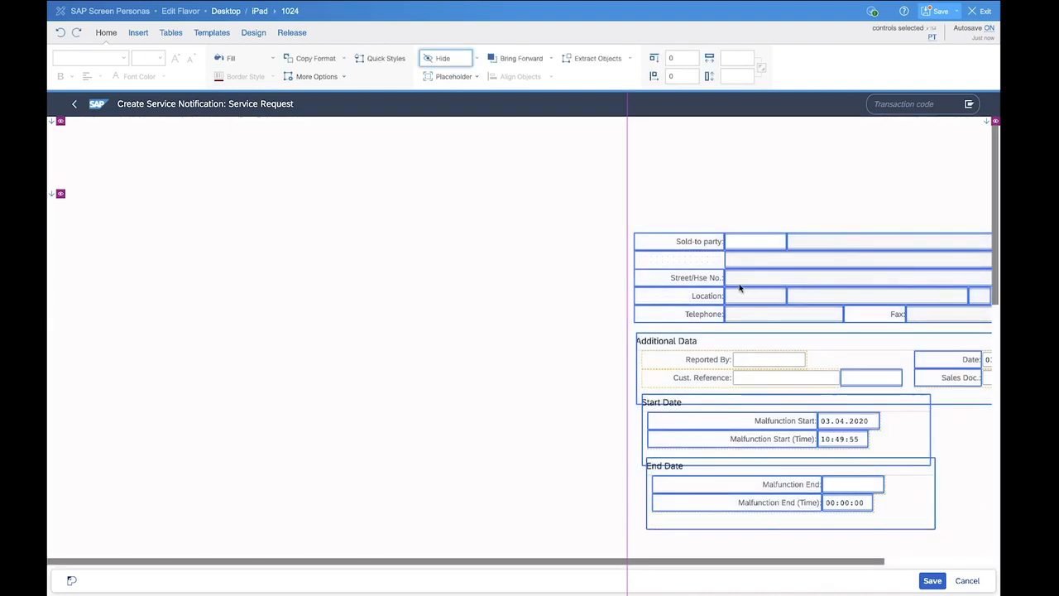
pyautogui.moveTo(660, 253); pyautogui.dragTo(91, 163)
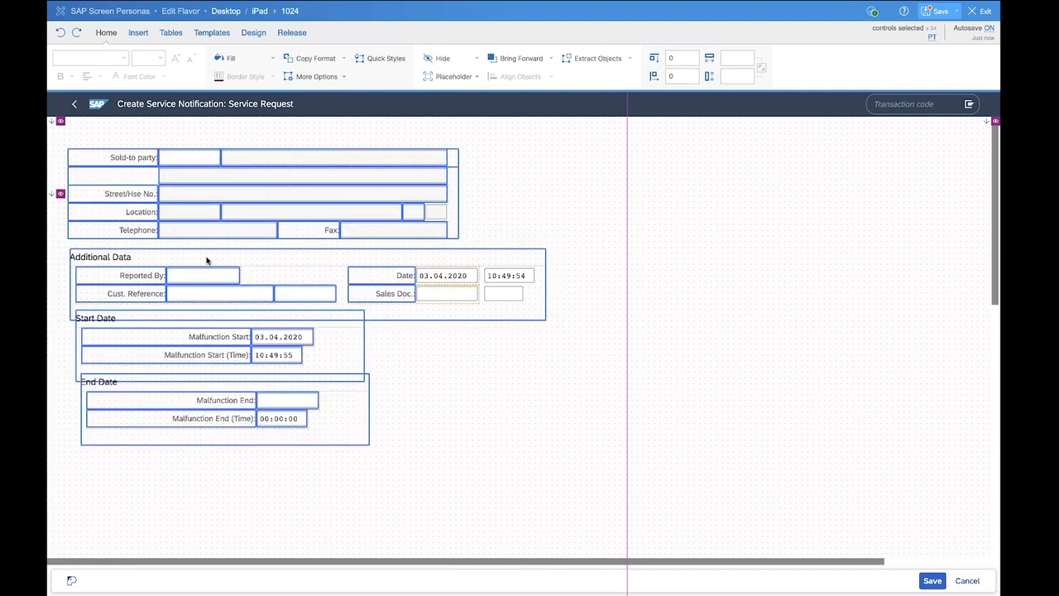
pyautogui.click(542, 405)
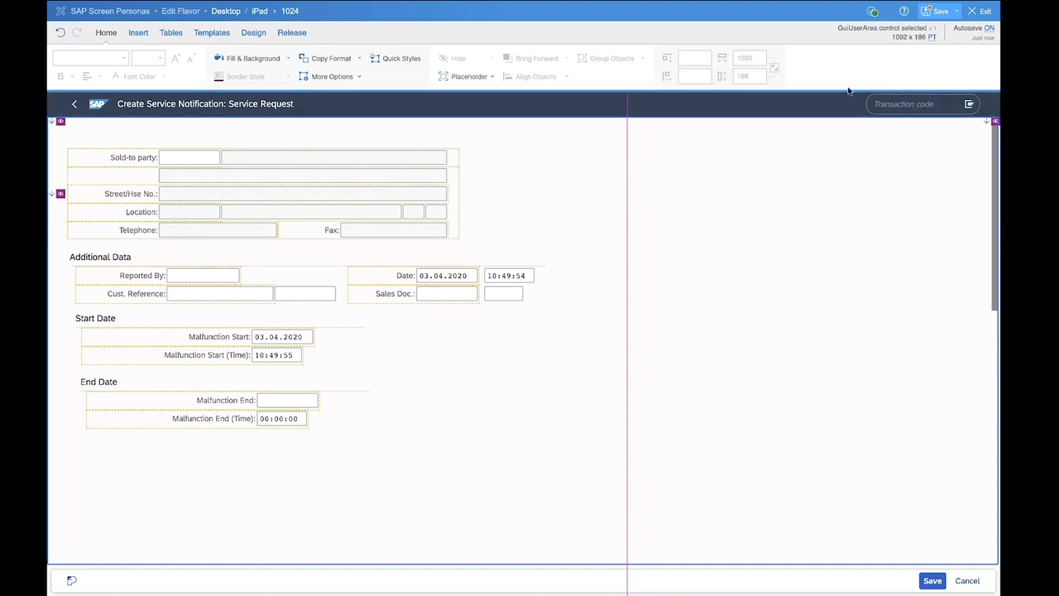
# - Save the iPad flavor, exit the flavor editor and make the Desktop flavor with its iPad variant the default
pyautogui.click(932, 12)
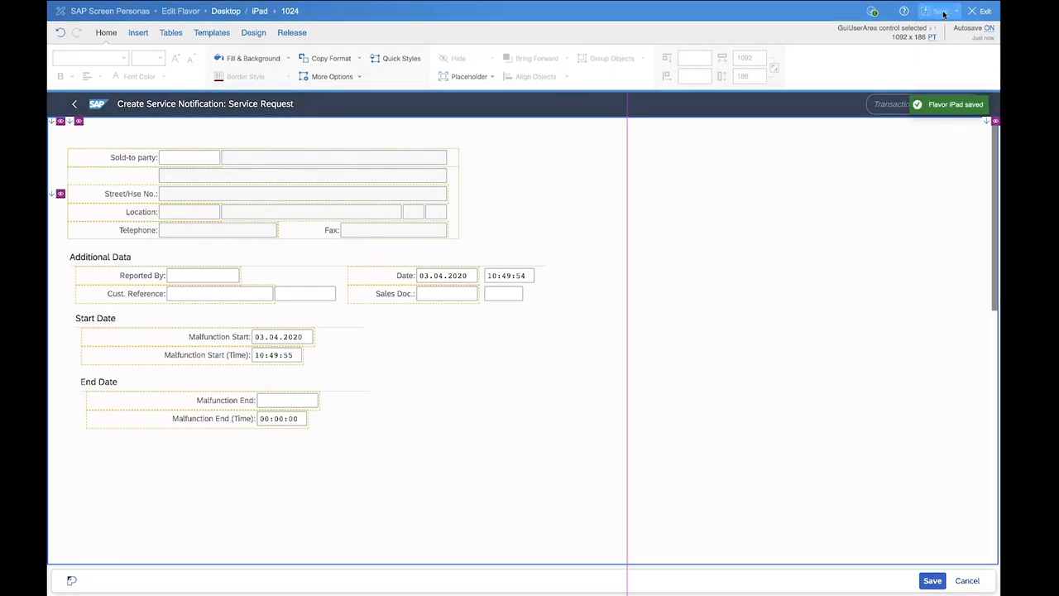
pyautogui.click(982, 12)
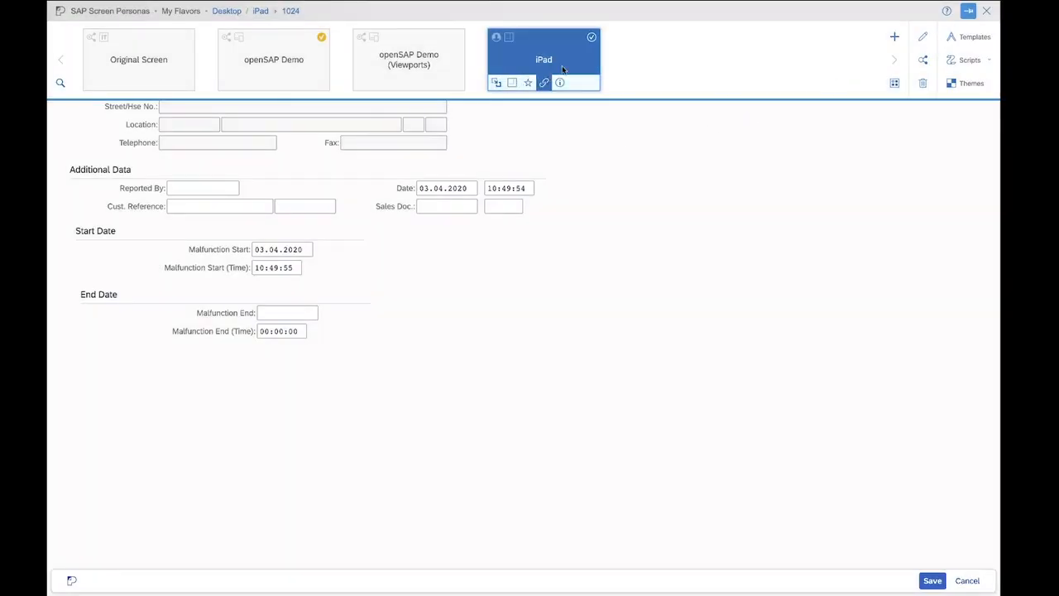
pyautogui.click(591, 39)
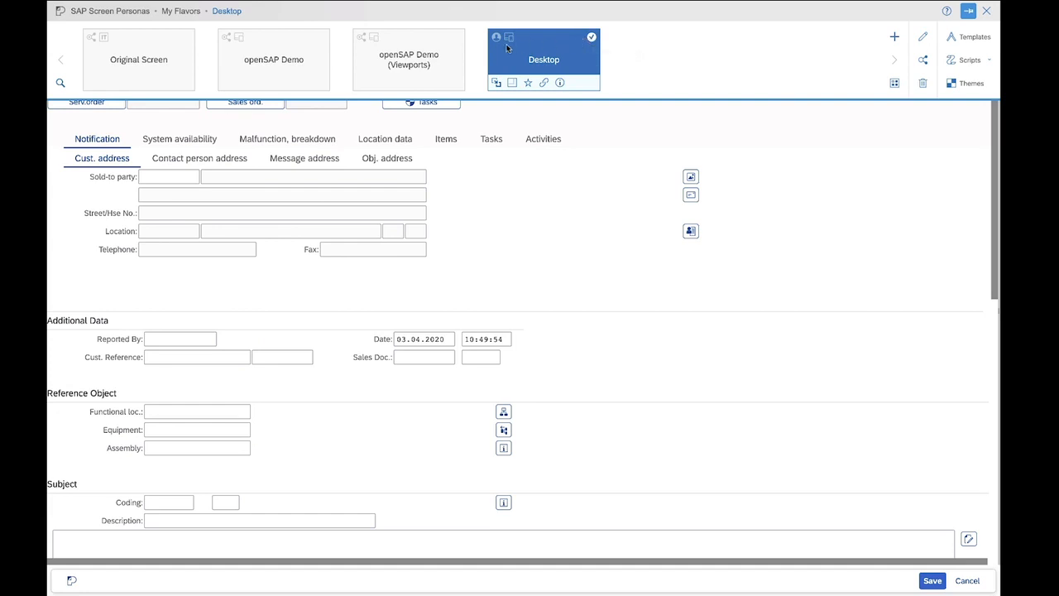
# - Make openSAP Demo the default flavor and close the flavor bar to show its simplified notification screen
pyautogui.moveTo(307, 47)
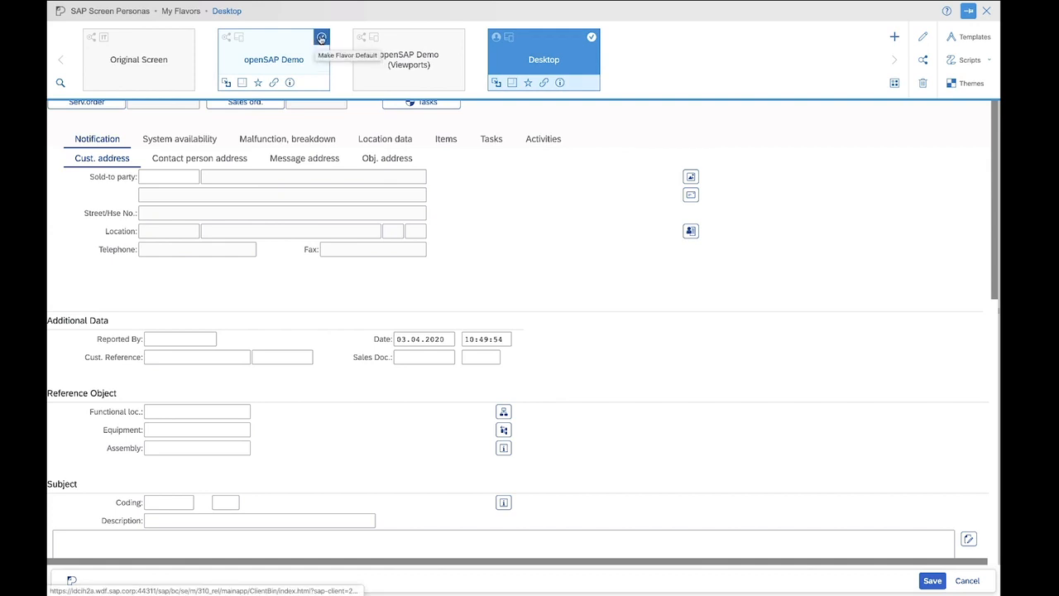
pyautogui.click(321, 38)
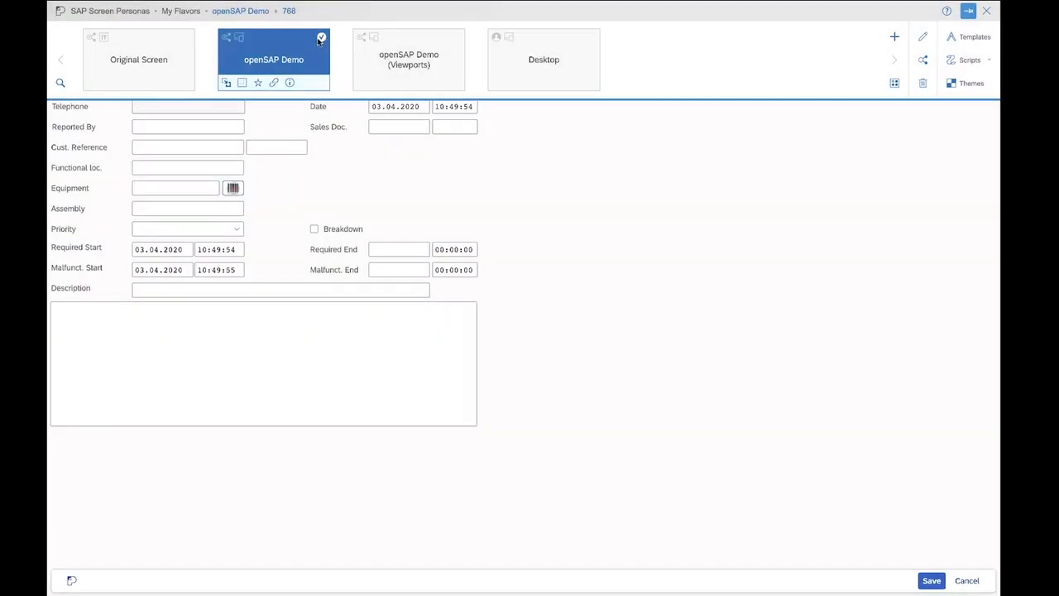
pyautogui.click(986, 10)
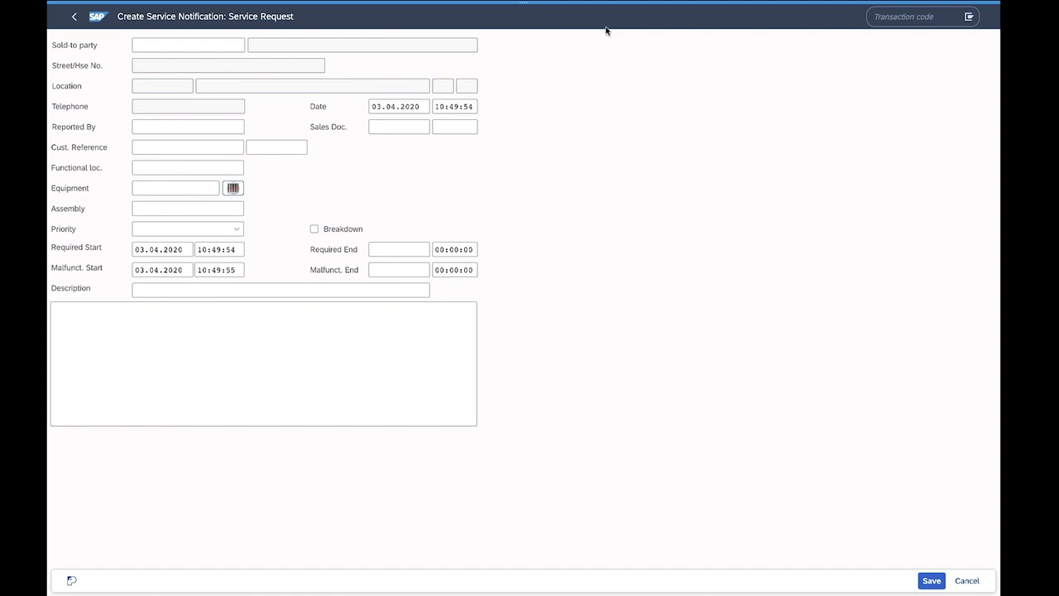
# - Examine the code of the writeBarcode and openScanner scripts of the openSAP Demo flavor, and close the script editor
pyautogui.click(524, 6)
pyautogui.click(966, 61)
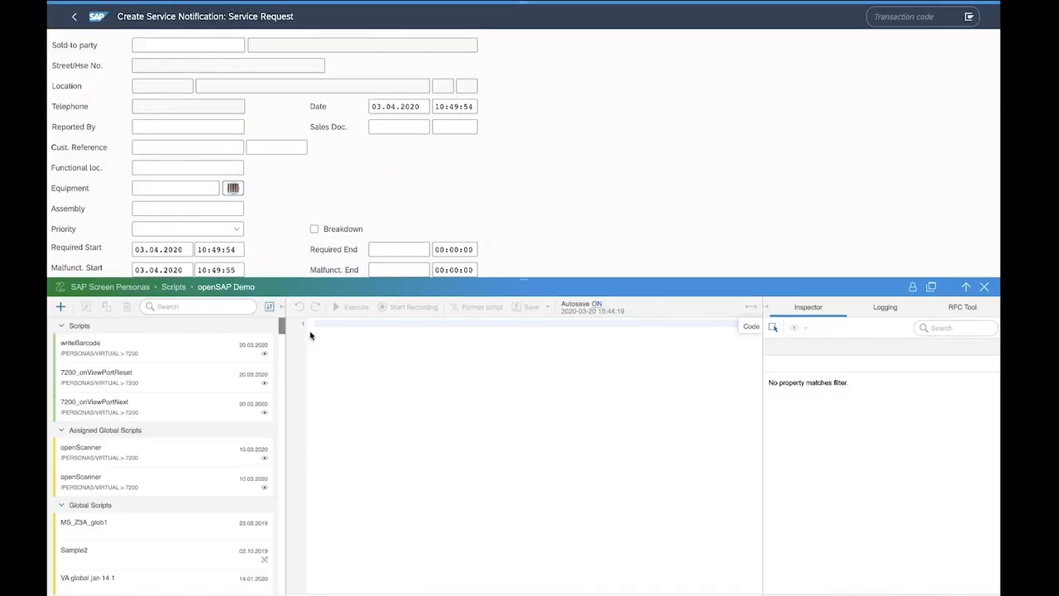
pyautogui.click(79, 348)
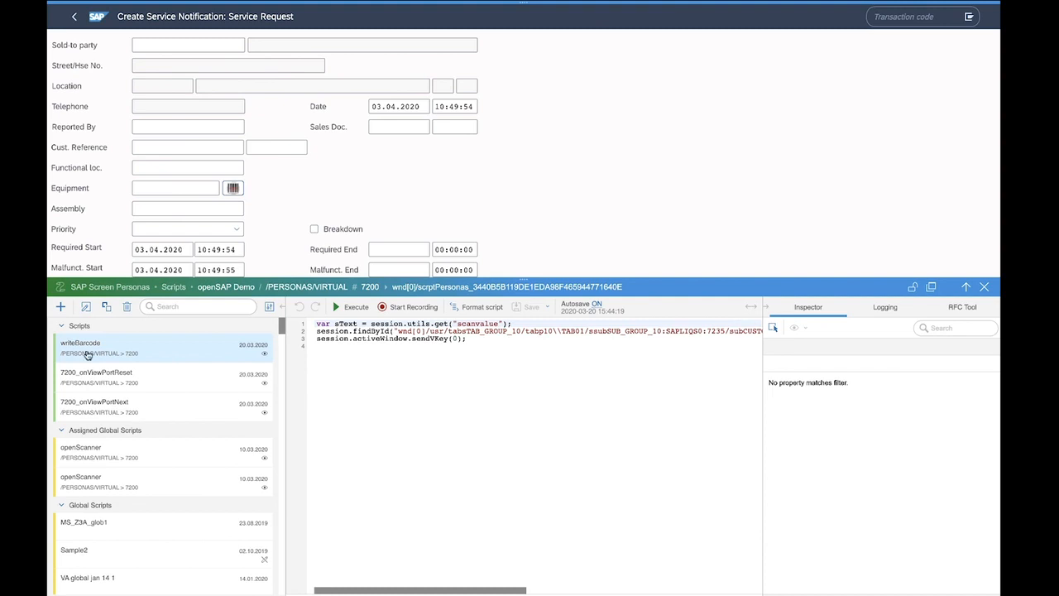
pyautogui.click(79, 450)
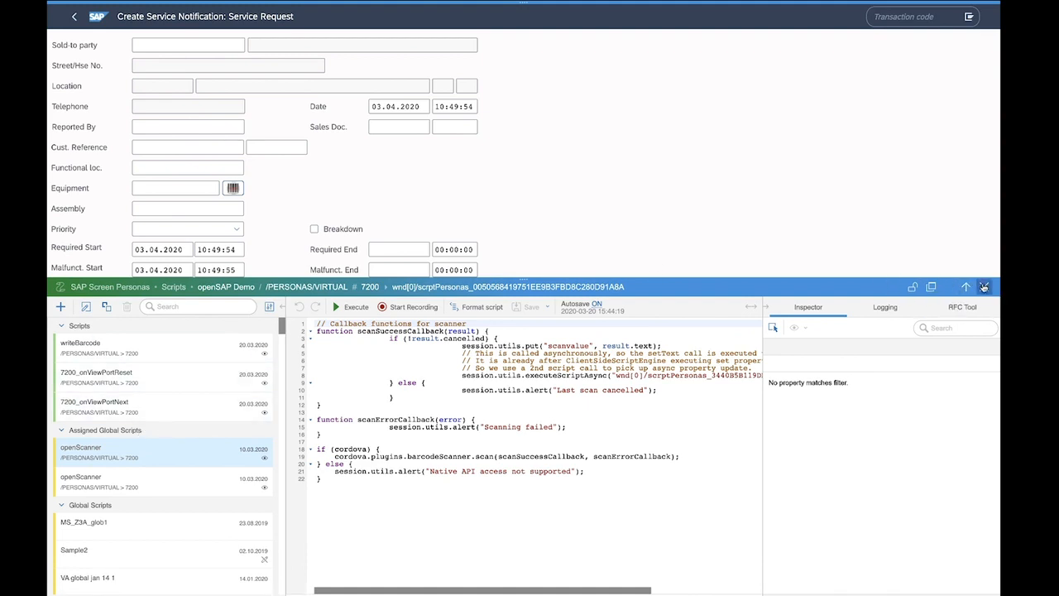
pyautogui.click(984, 287)
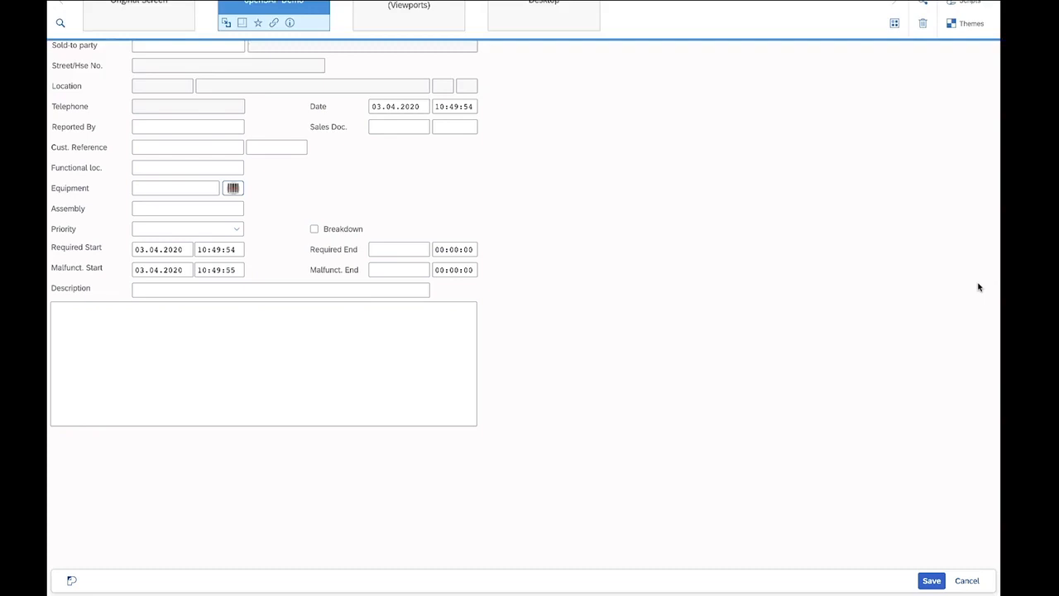
pyautogui.click(969, 11)
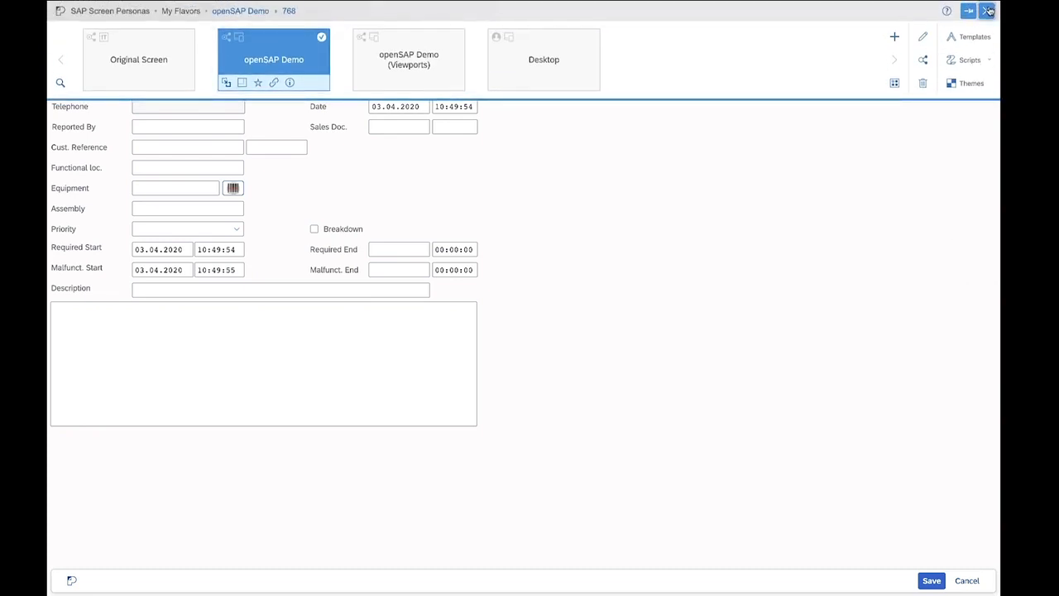